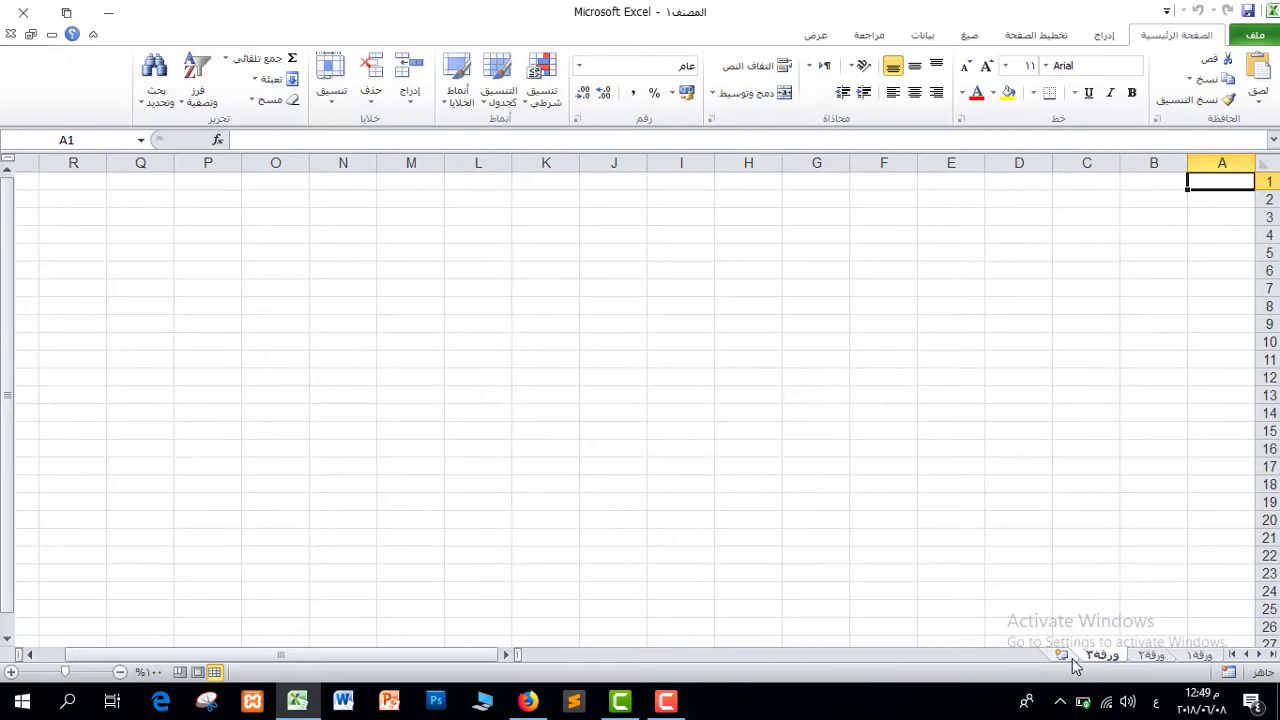
# Add five new worksheets, ورقة٤ through ورقة٨, then switch back to ورقة١
pyautogui.click(1062, 656)
pyautogui.click(1012, 656)
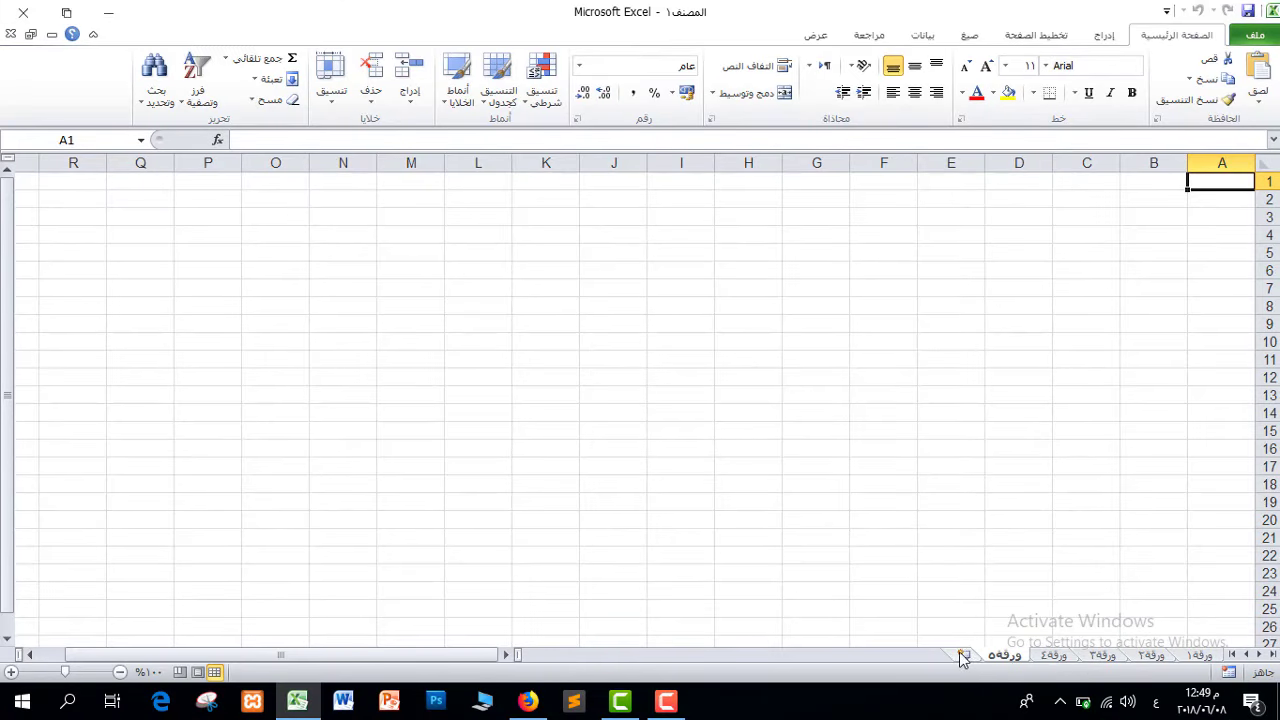
pyautogui.click(962, 656)
pyautogui.click(913, 656)
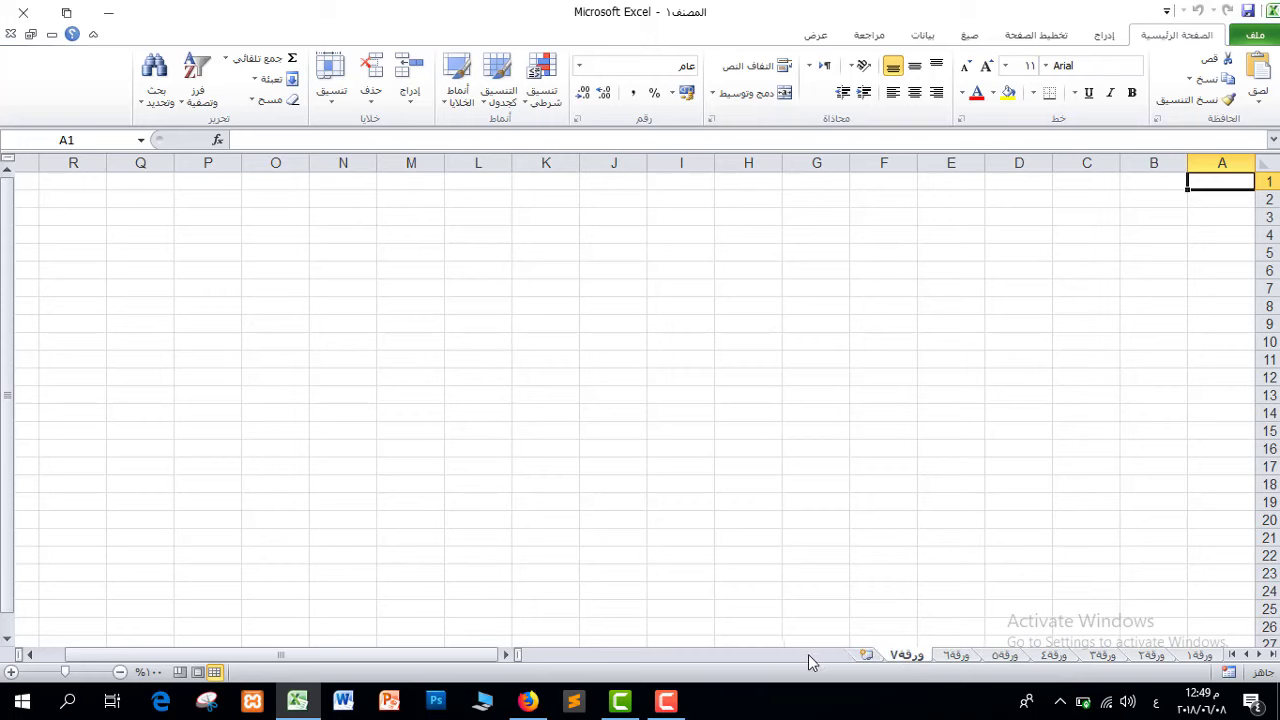
pyautogui.click(863, 655)
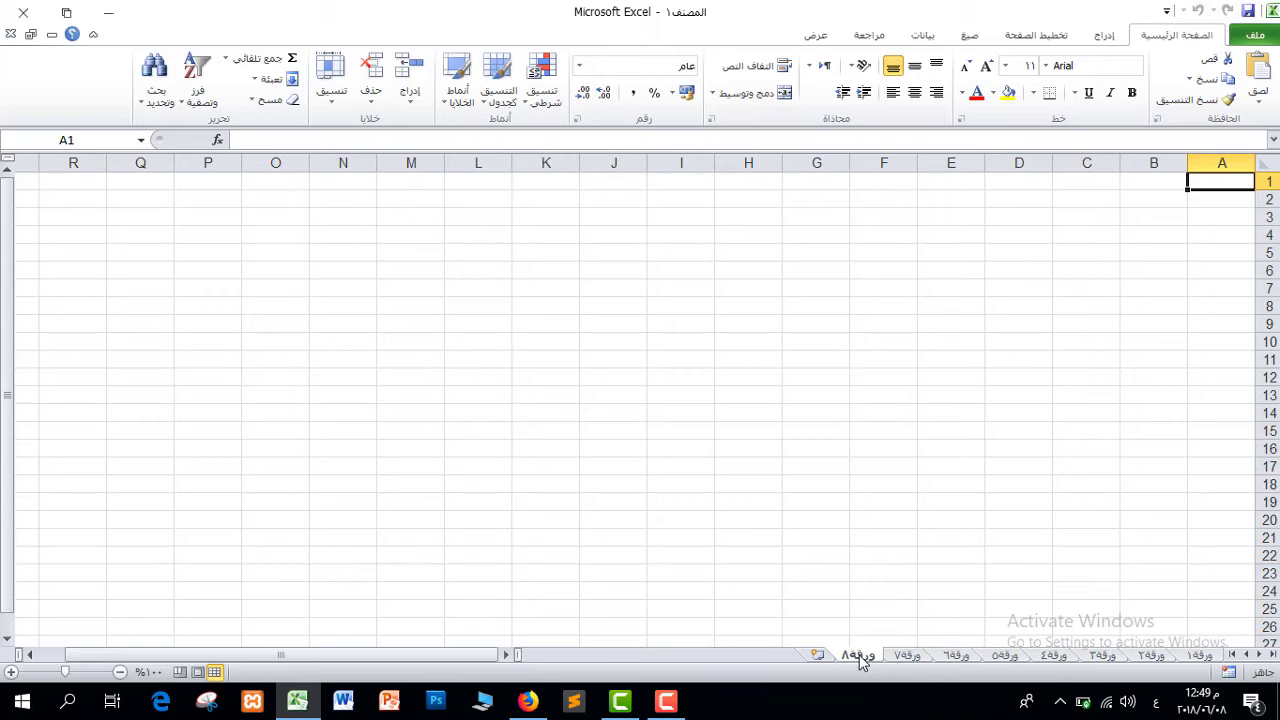
pyautogui.click(1196, 656)
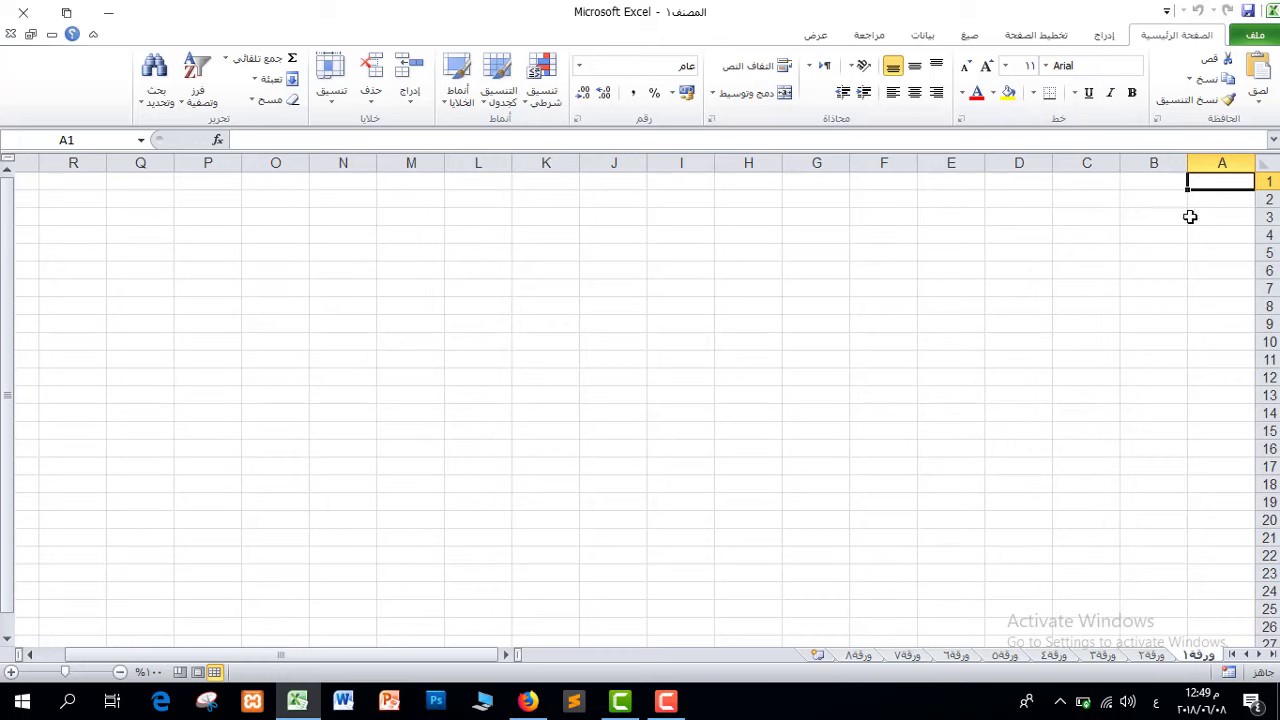
pyautogui.click(1214, 162)
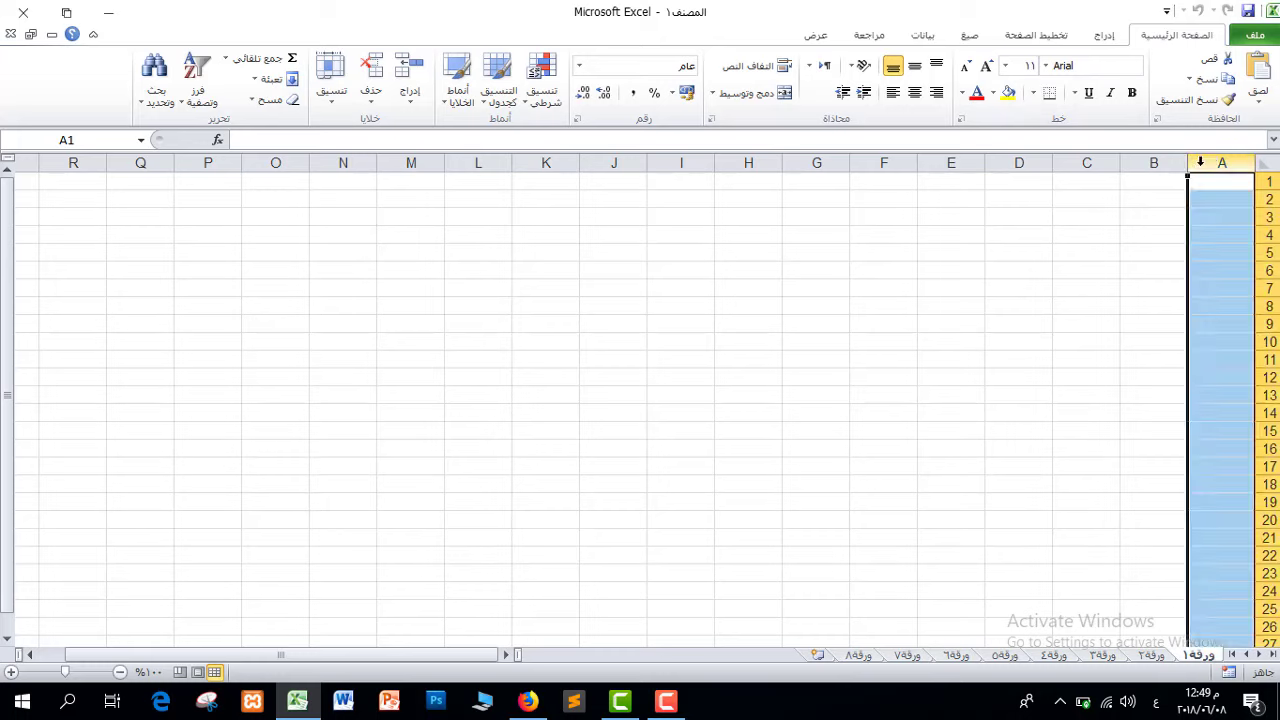
pyautogui.click(1154, 163)
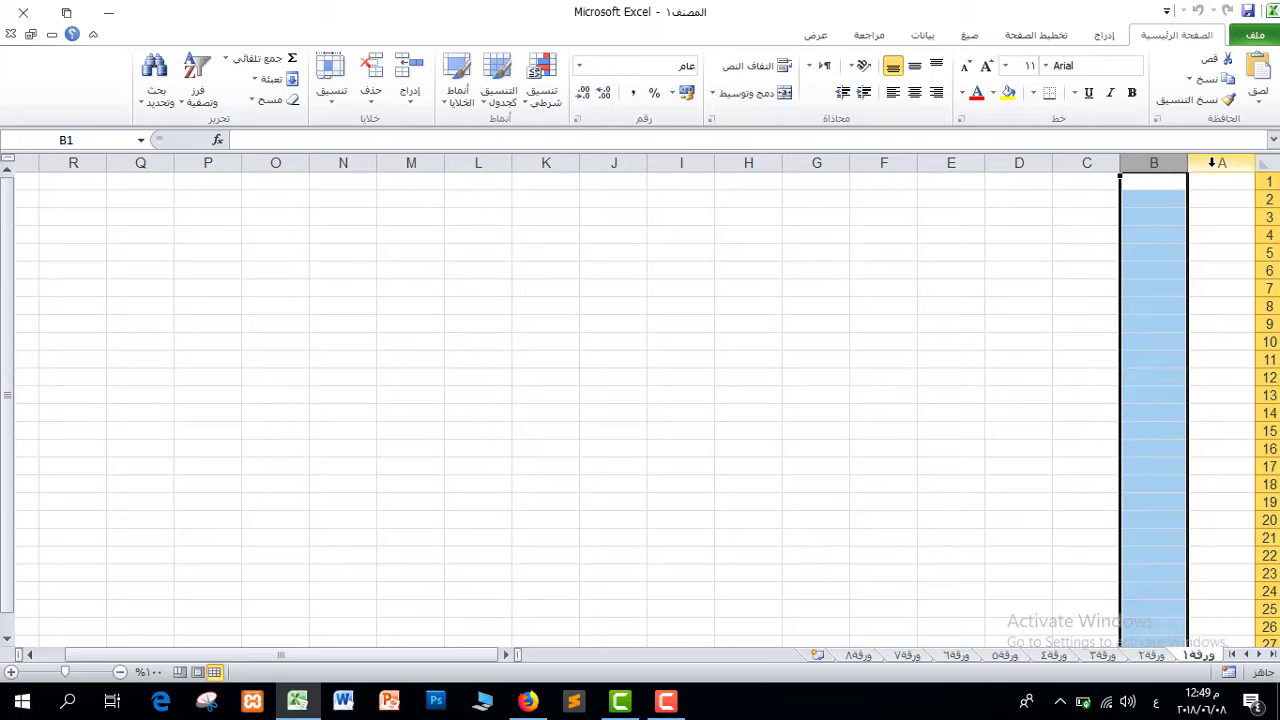
pyautogui.click(1218, 162)
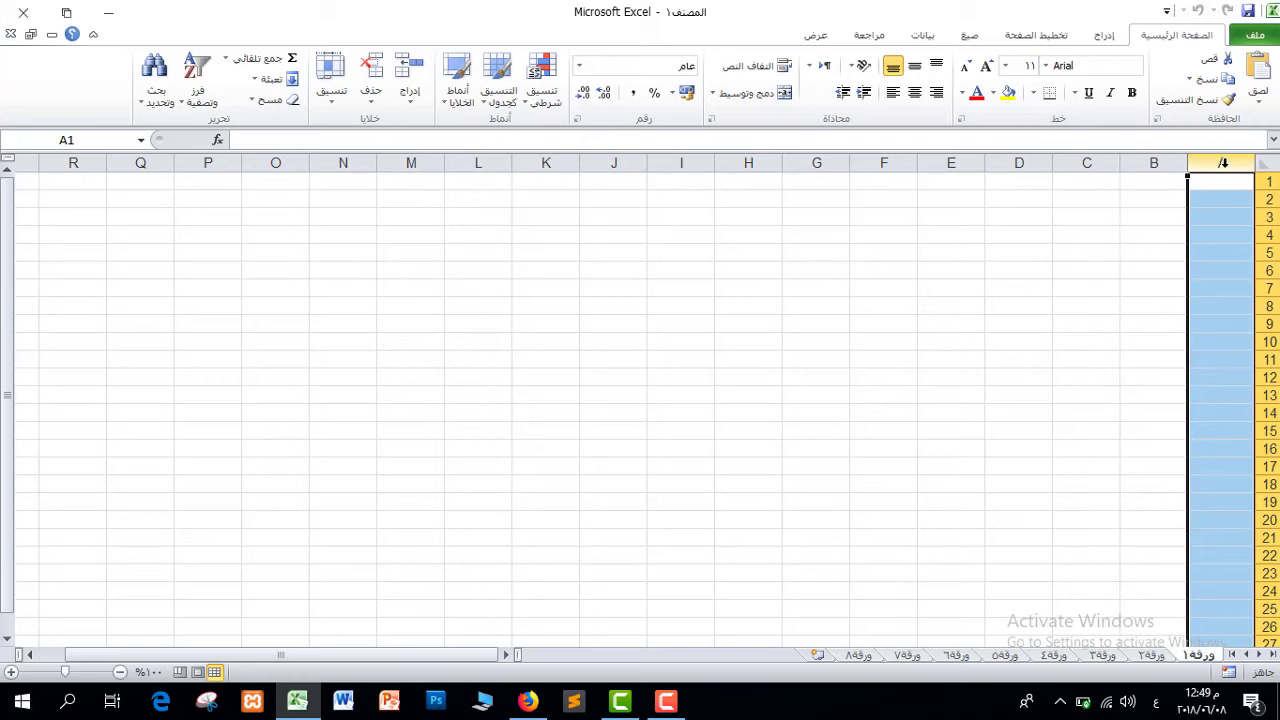
pyautogui.click(1154, 163)
pyautogui.click(1090, 162)
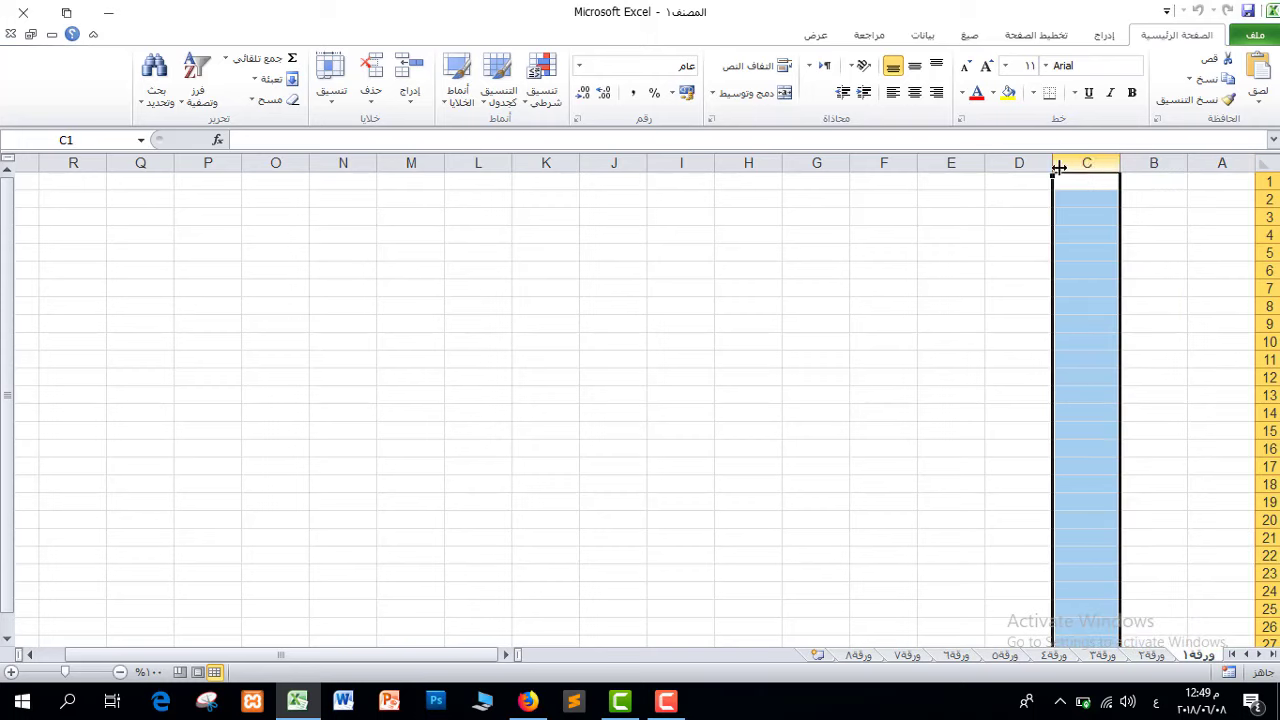
pyautogui.click(1020, 162)
pyautogui.click(946, 162)
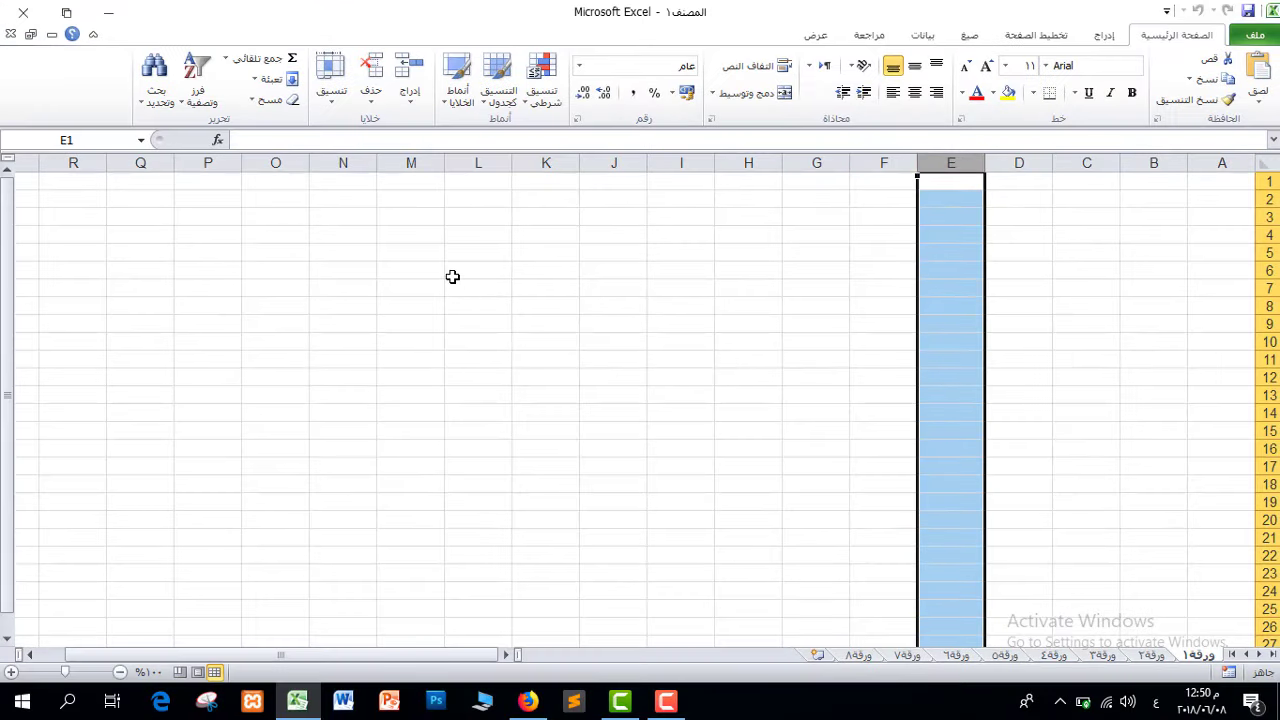
pyautogui.click(1268, 199)
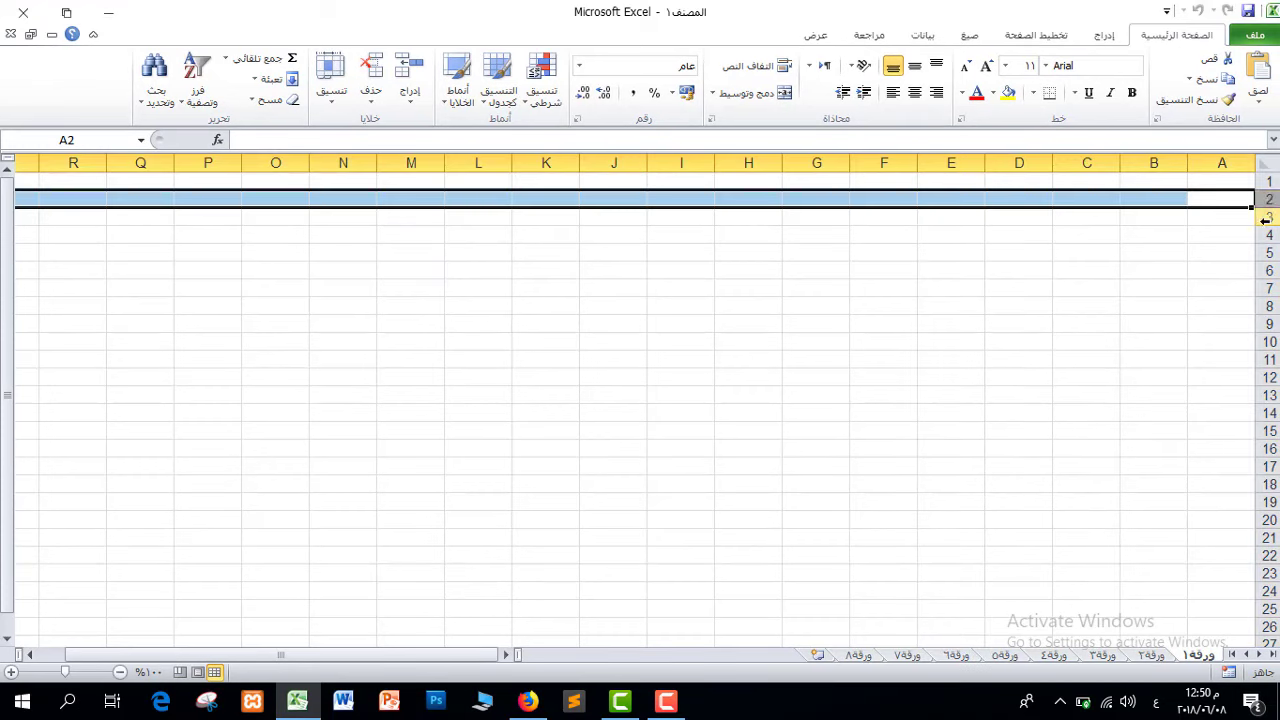
pyautogui.click(1267, 217)
pyautogui.click(1269, 235)
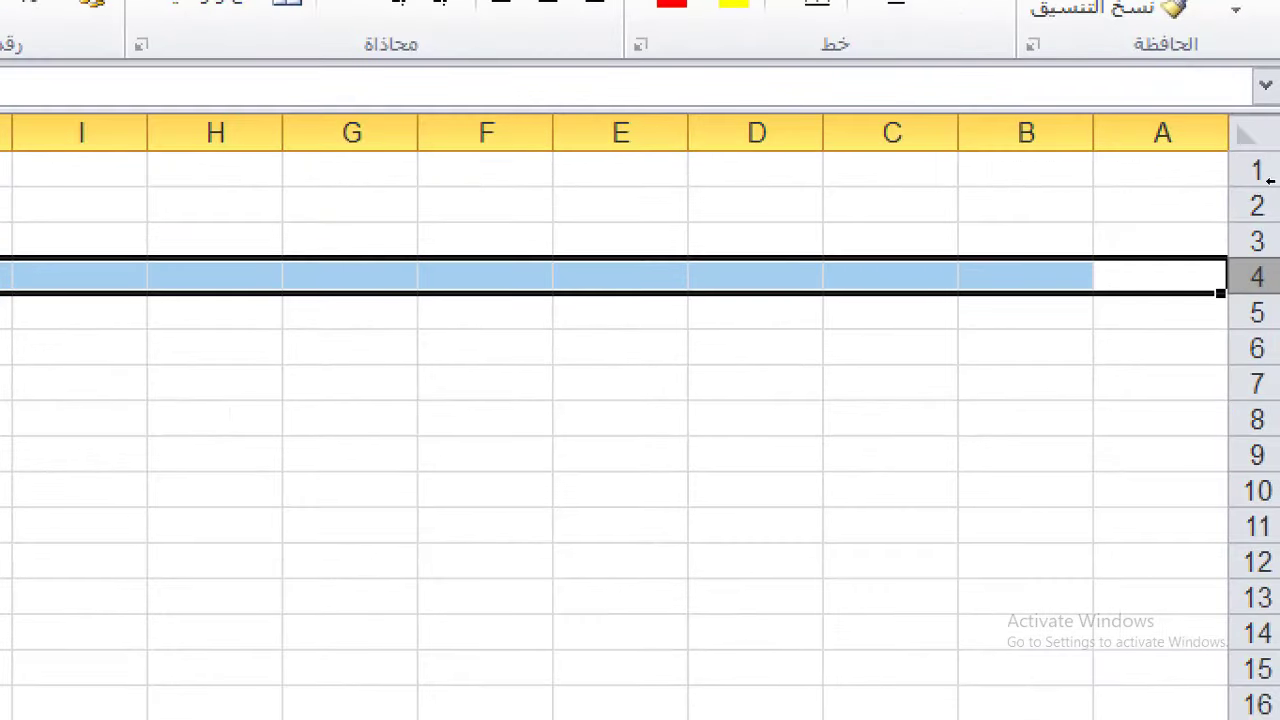
pyautogui.keyDown('ctrl'); pyautogui.click(1268, 182); pyautogui.keyUp('ctrl')
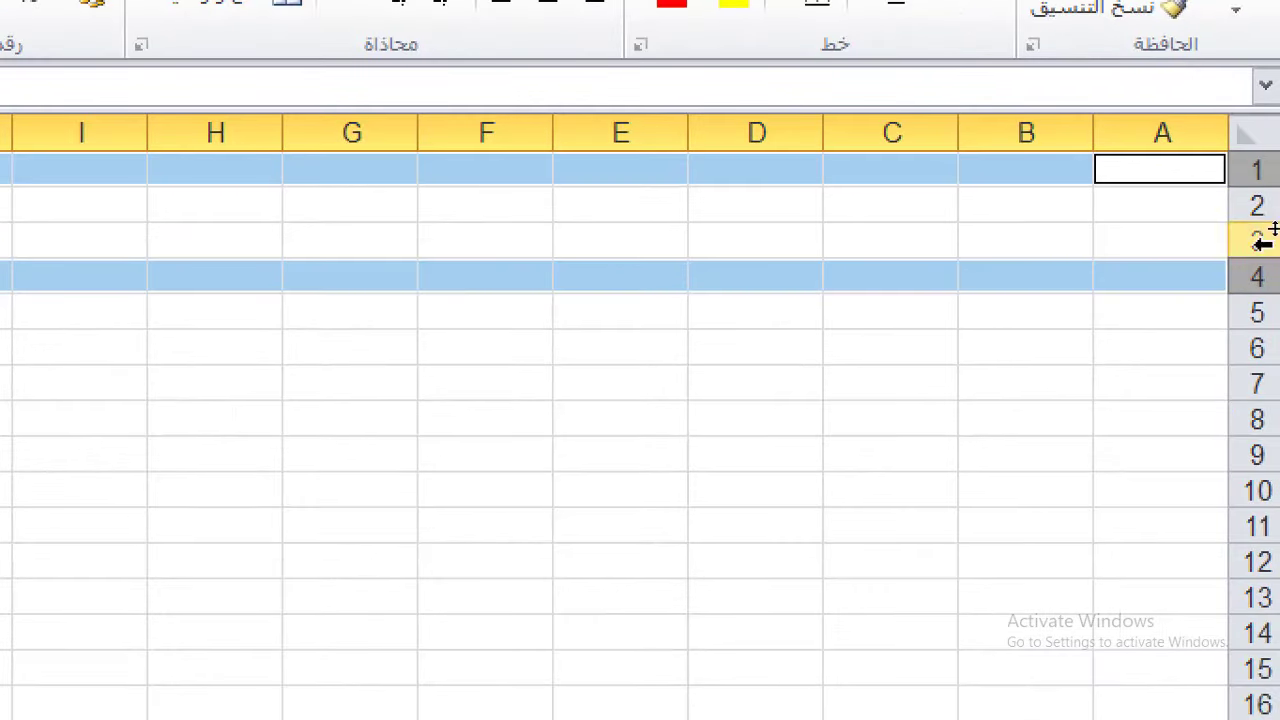
pyautogui.click(1262, 308)
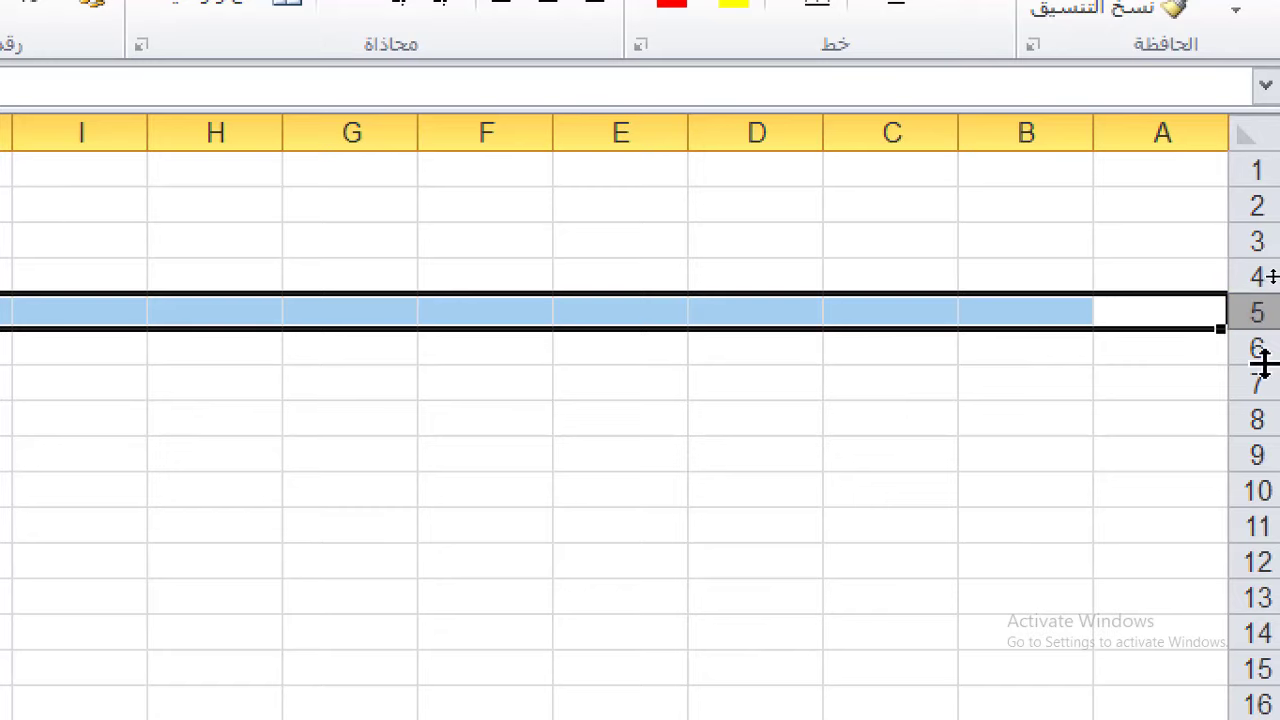
pyautogui.click(1257, 350)
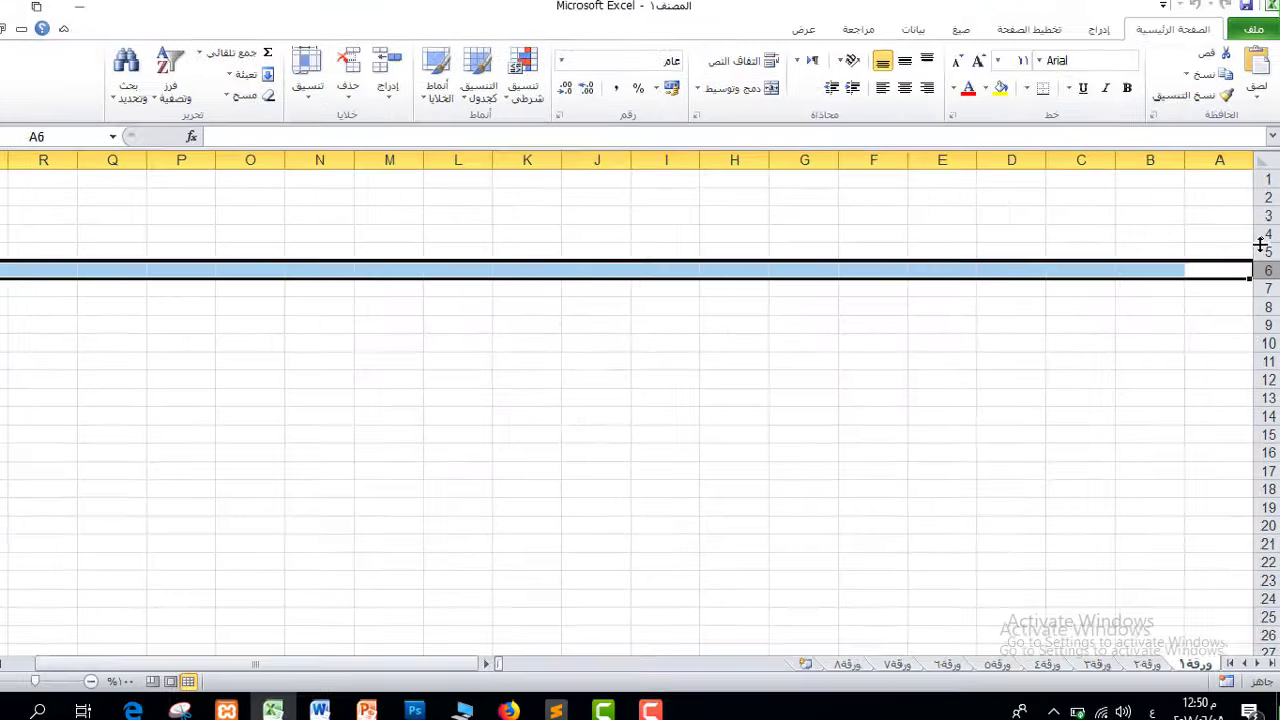
pyautogui.click(1086, 163)
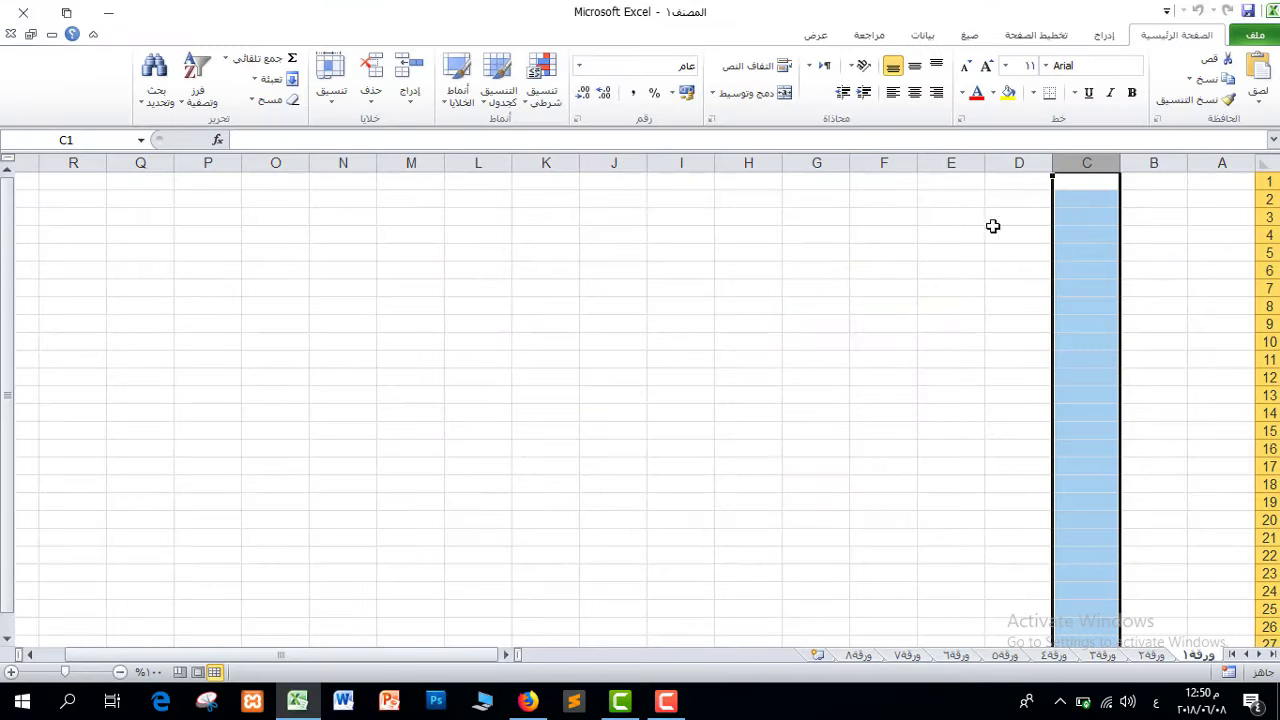
pyautogui.click(1087, 251)
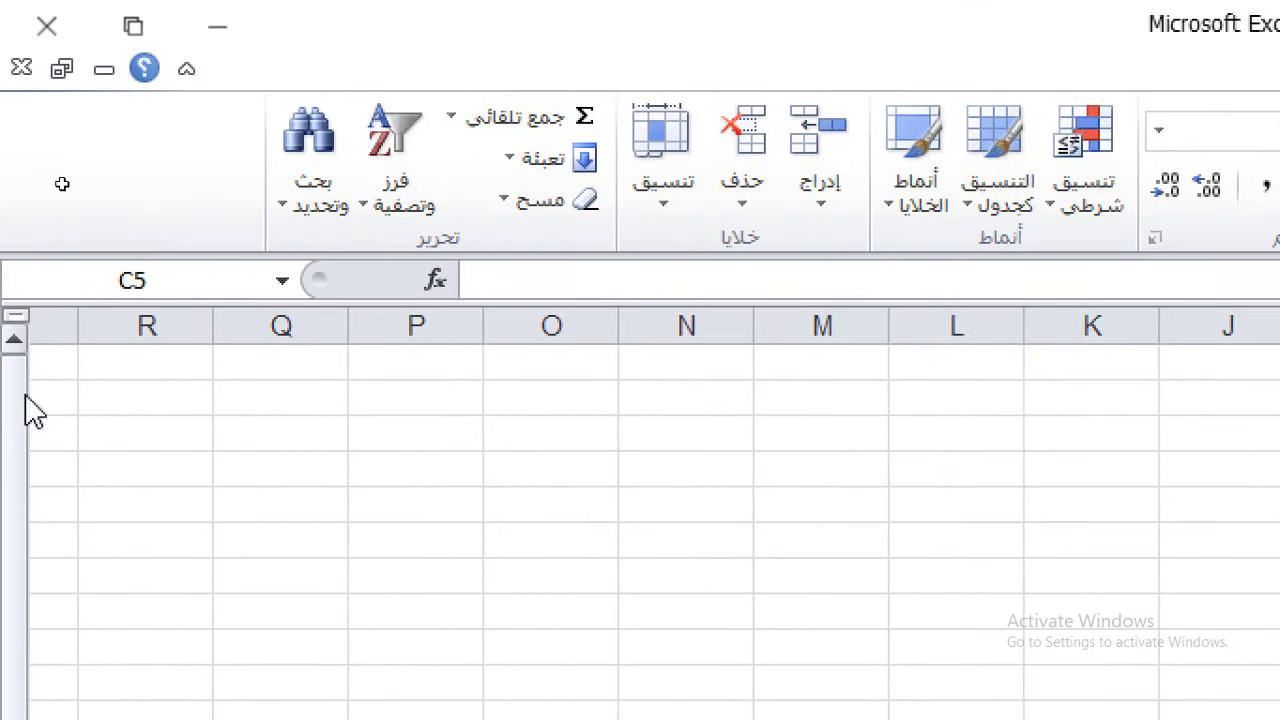
pyautogui.click(170, 277)
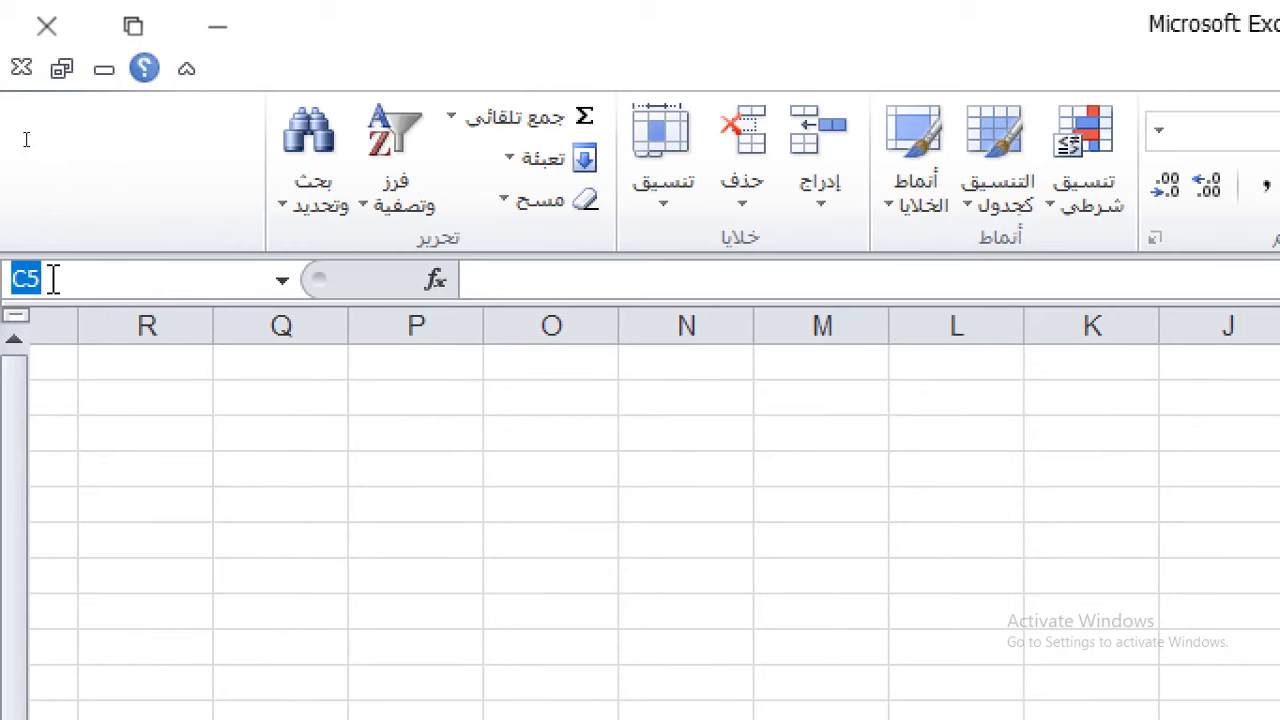
pyautogui.click(401, 398)
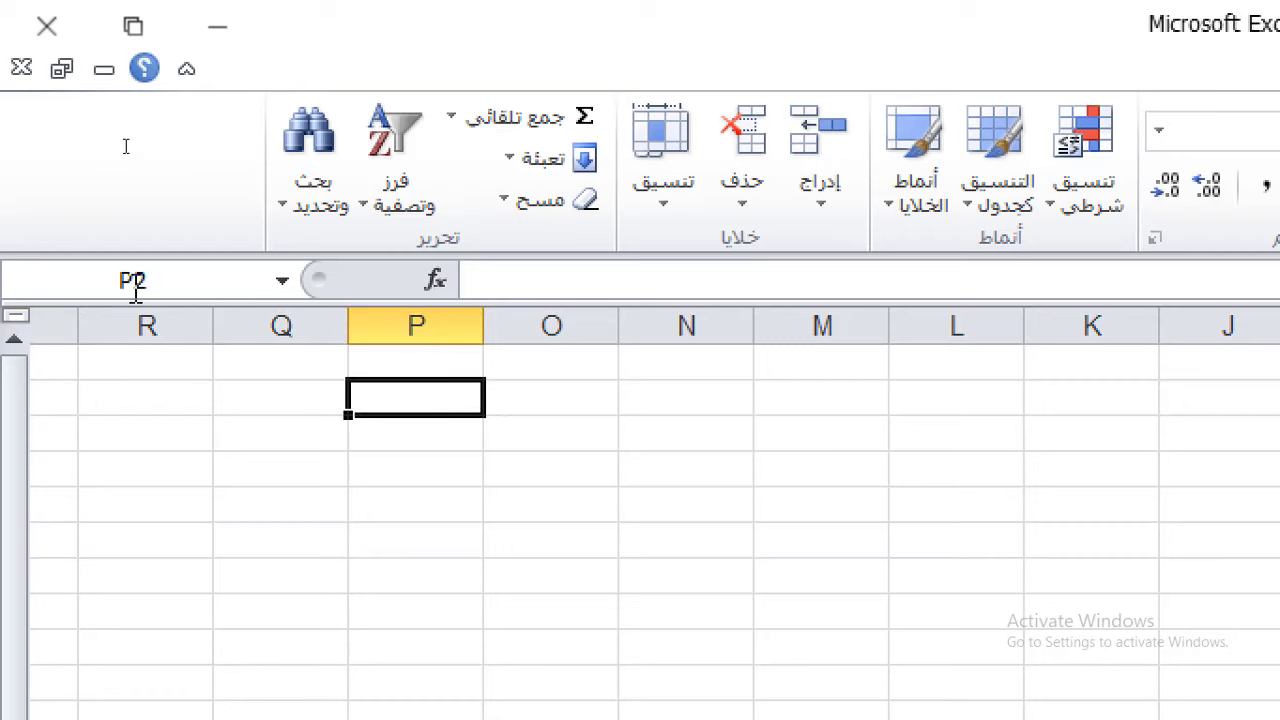
pyautogui.click(818, 395)
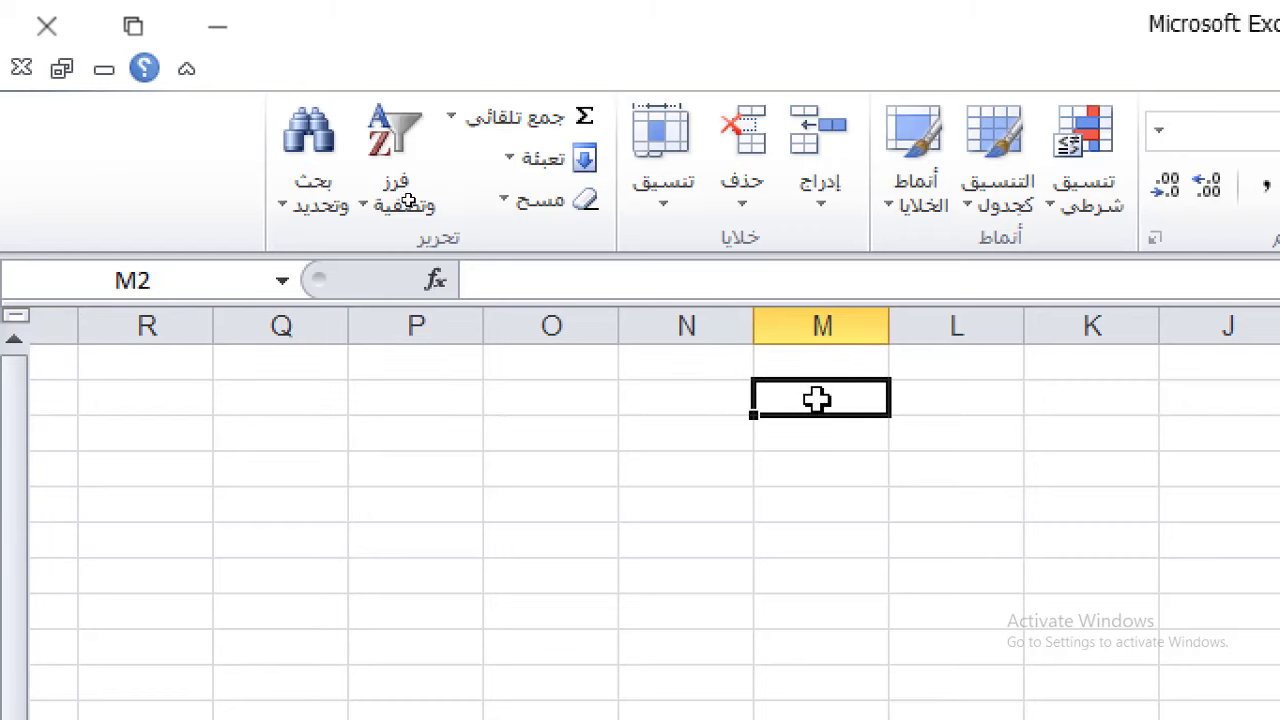
pyautogui.click(979, 508)
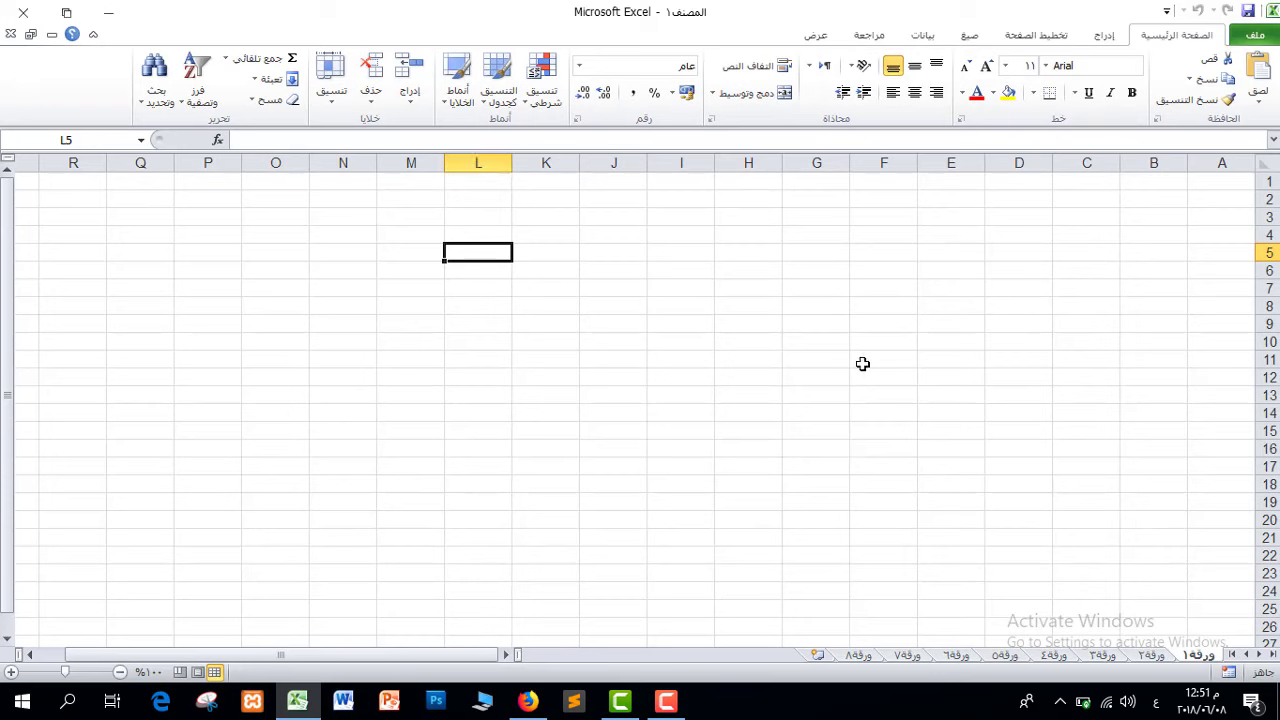
# Zoom the sheet in repeatedly to 270%, then select cell C4
pyautogui.click(800, 305)
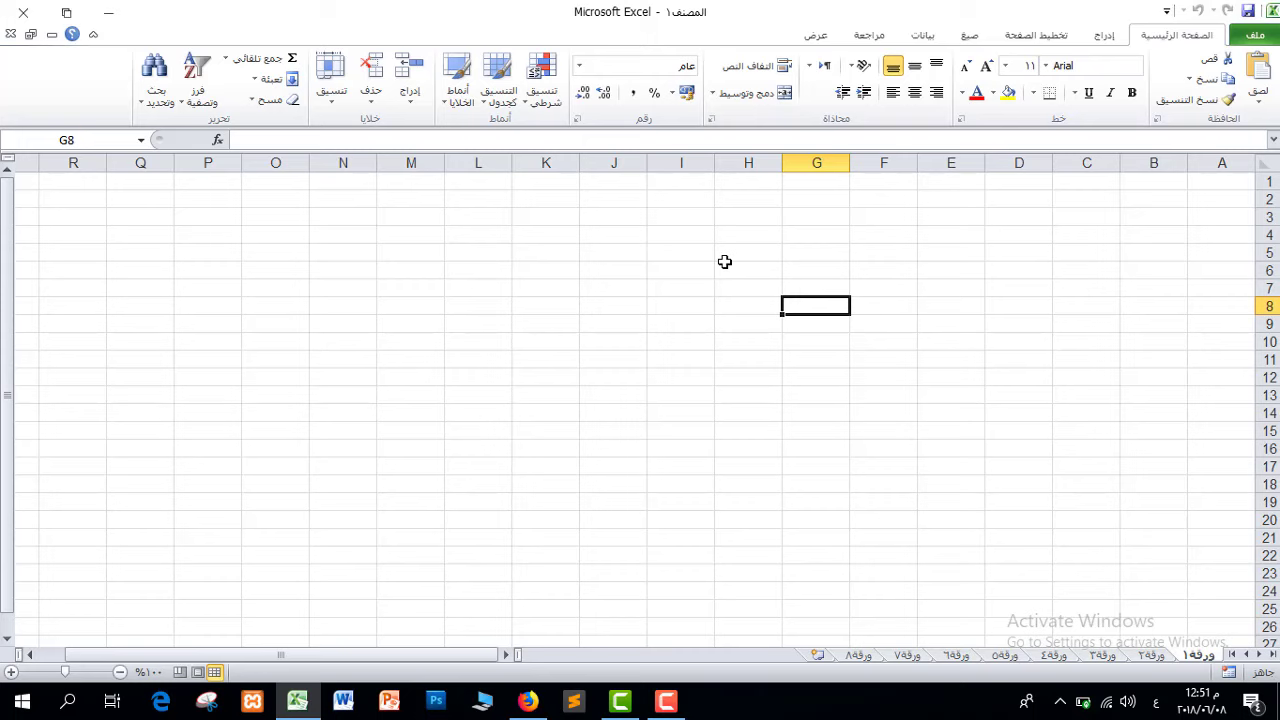
pyautogui.click(1015, 250)
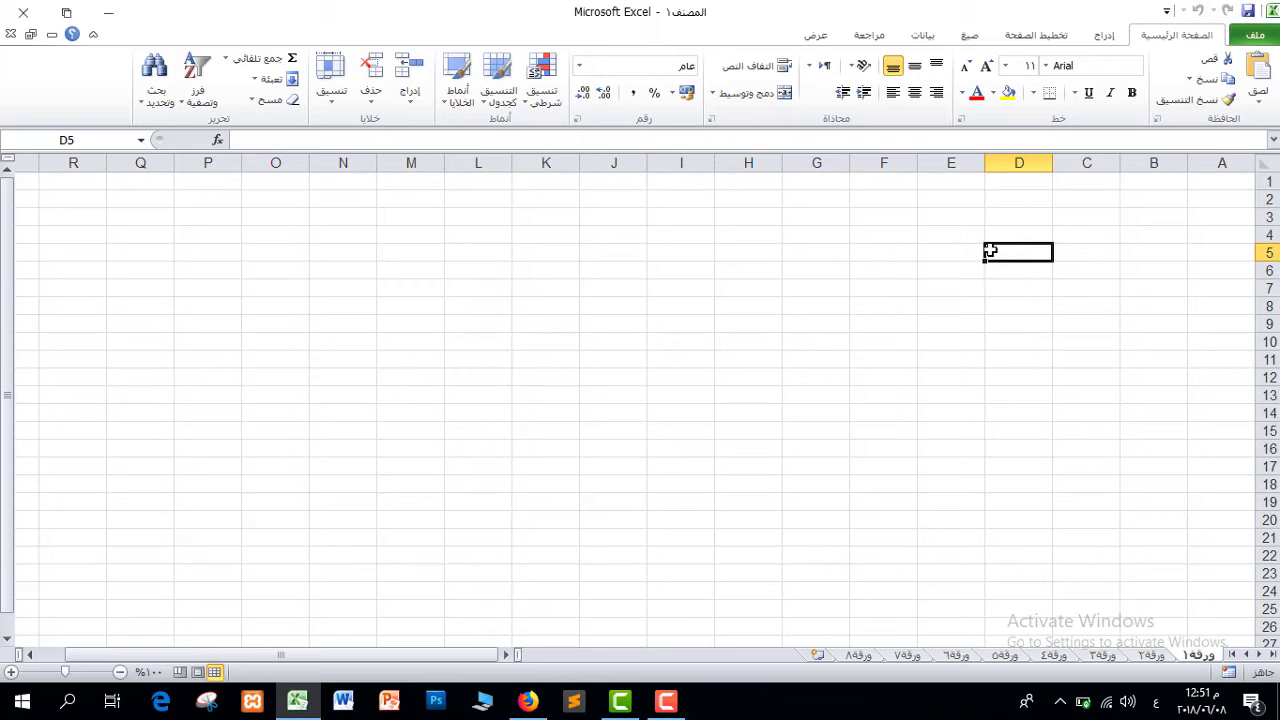
pyautogui.click(10, 671)
pyautogui.click(10, 671)
pyautogui.click(10, 671)
pyautogui.click(10, 671)
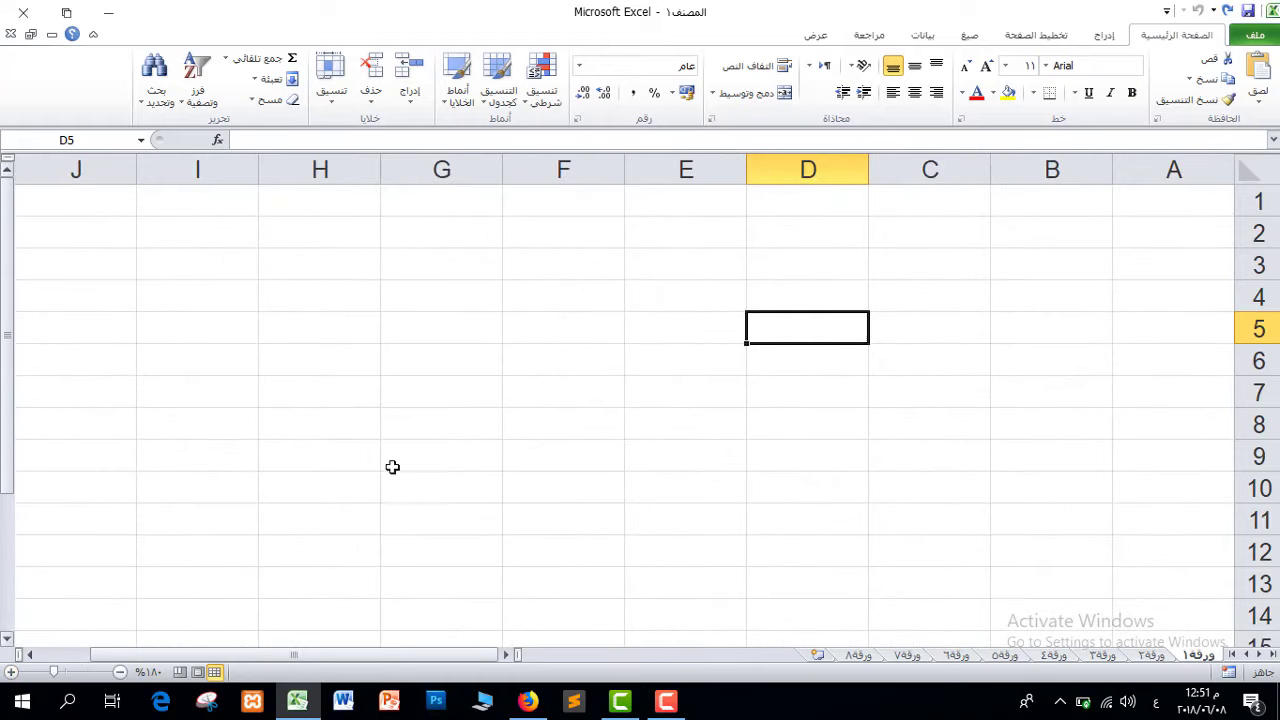
pyautogui.click(10, 672)
pyautogui.click(10, 672)
pyautogui.click(10, 672)
pyautogui.click(10, 672)
pyautogui.click(10, 672)
pyautogui.click(10, 672)
pyautogui.click(10, 672)
pyautogui.click(10, 672)
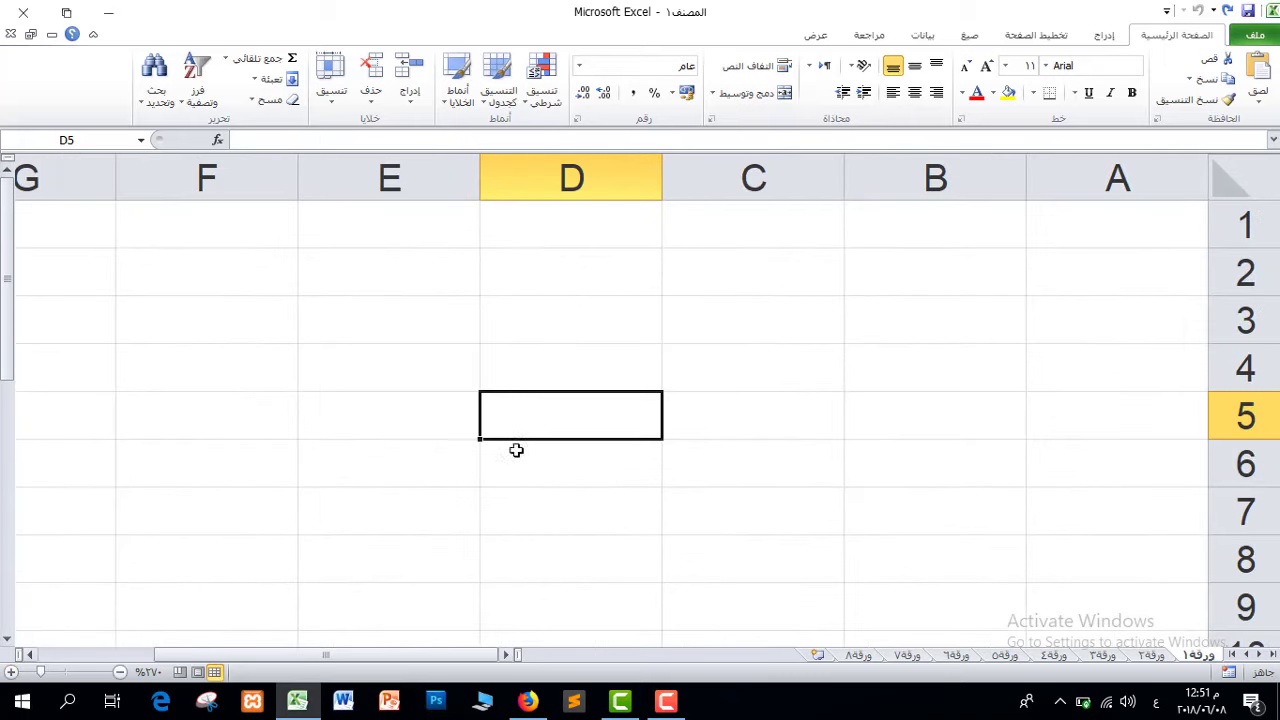
pyautogui.click(805, 380)
# Enter the name بهاء in cell C4, then select B4 for its label
pyautogui.write('بهاء')
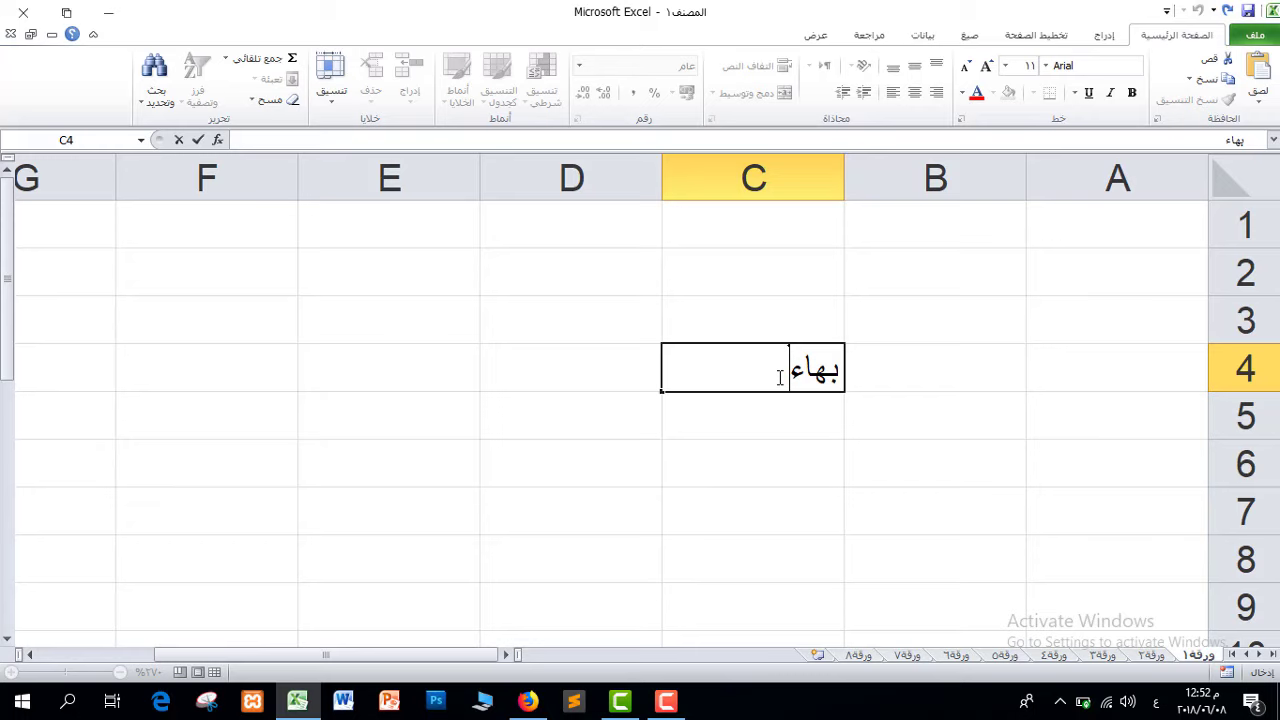
pyautogui.moveTo(778, 375); pyautogui.dragTo(838, 372)
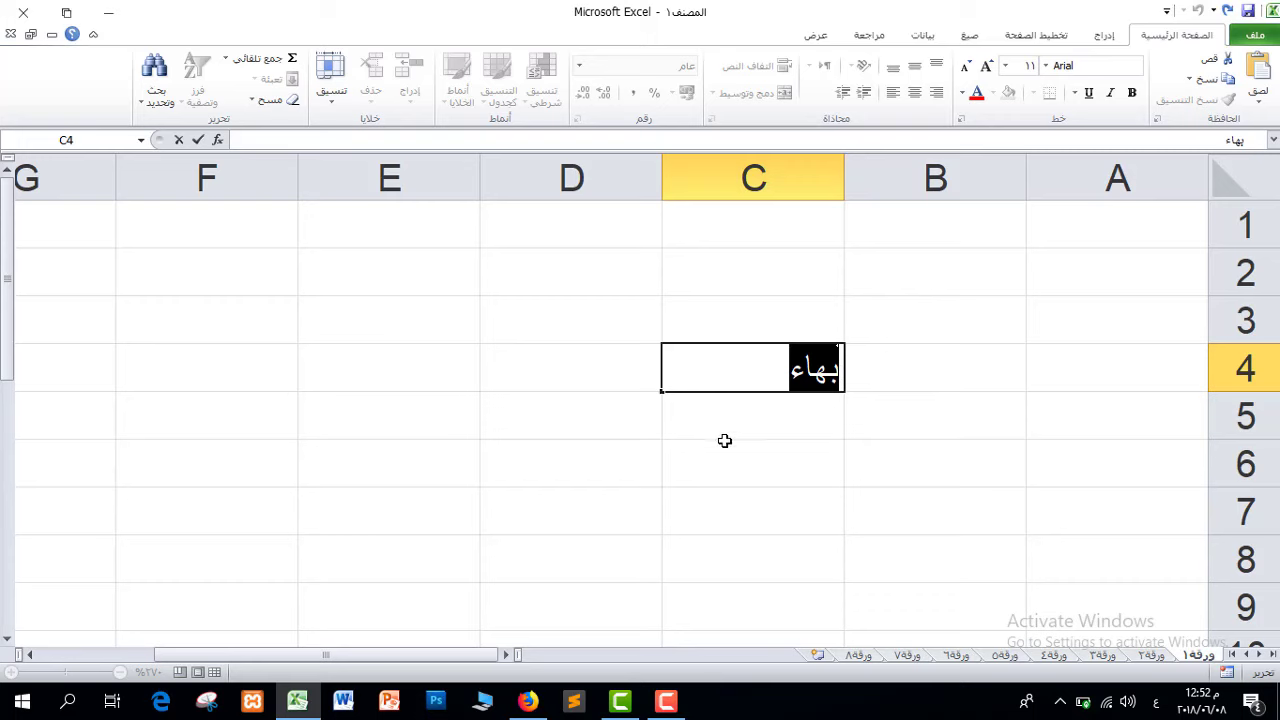
pyautogui.click(722, 438)
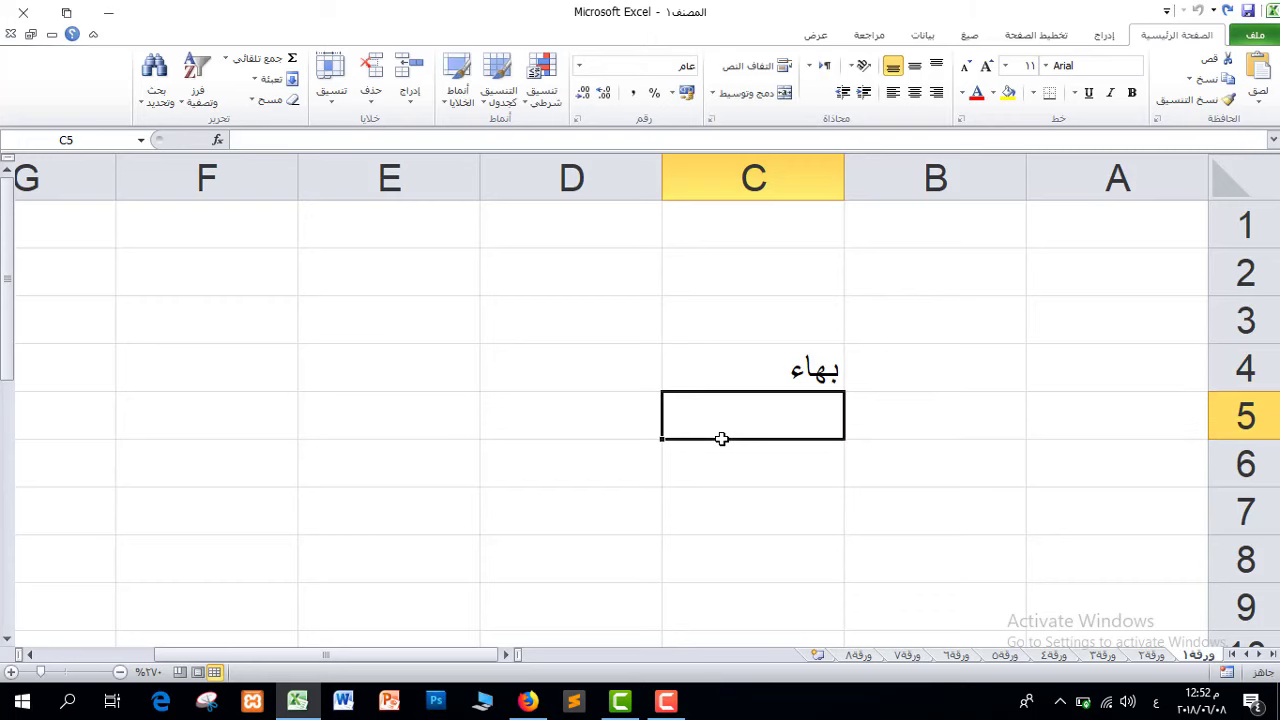
pyautogui.click(767, 381)
pyautogui.click(989, 374)
# Enter the label نصية in B4 and fill it yellow
pyautogui.write('ن')
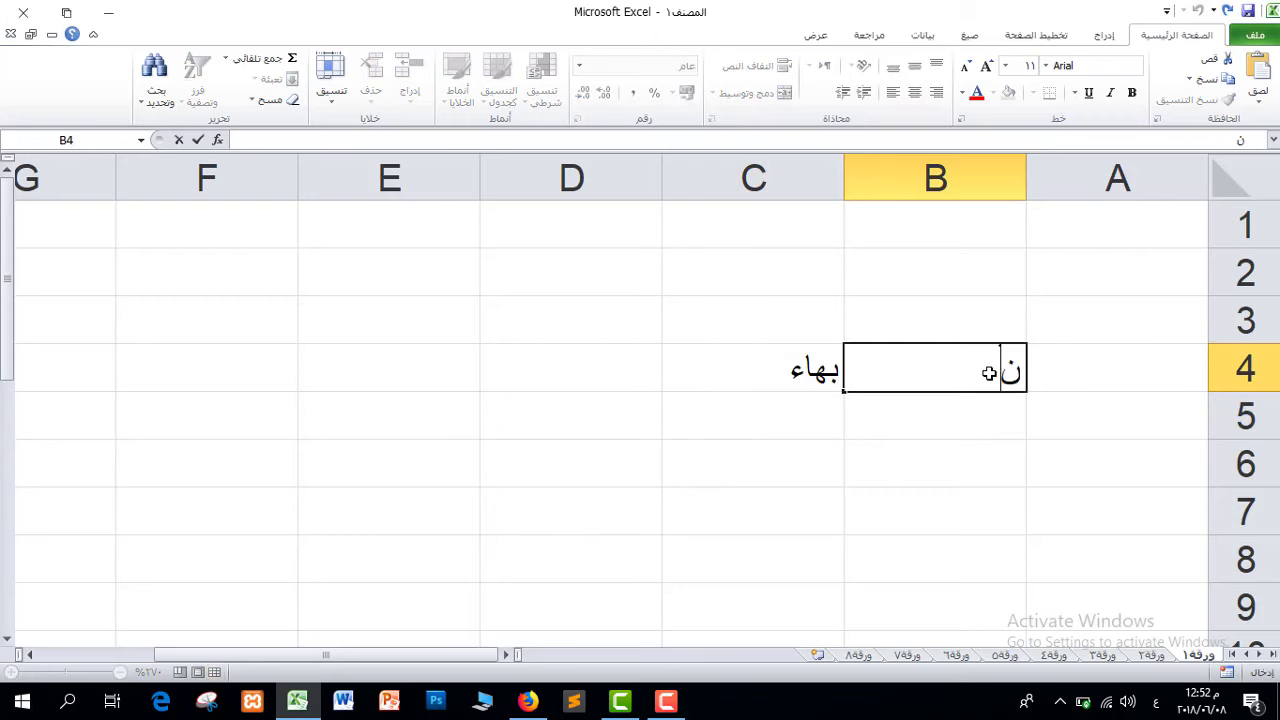
pyautogui.write('صية')
pyautogui.press('Return')
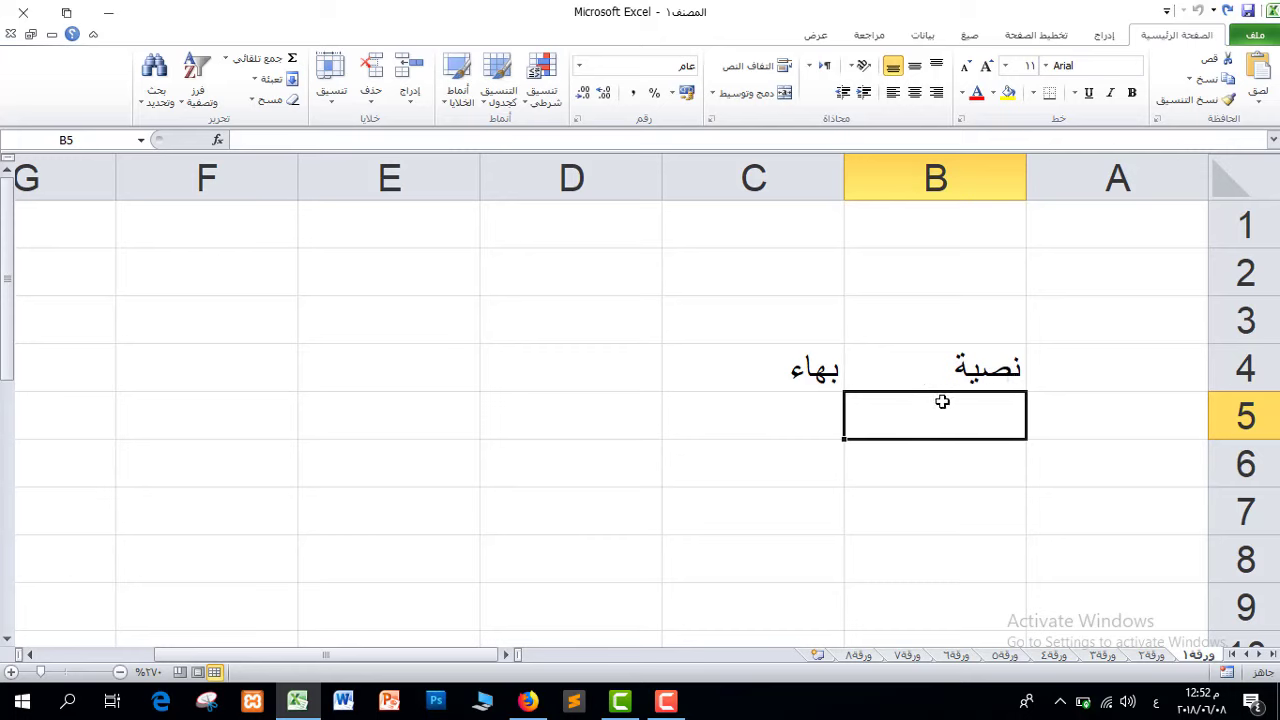
pyautogui.click(990, 360)
pyautogui.click(1010, 93)
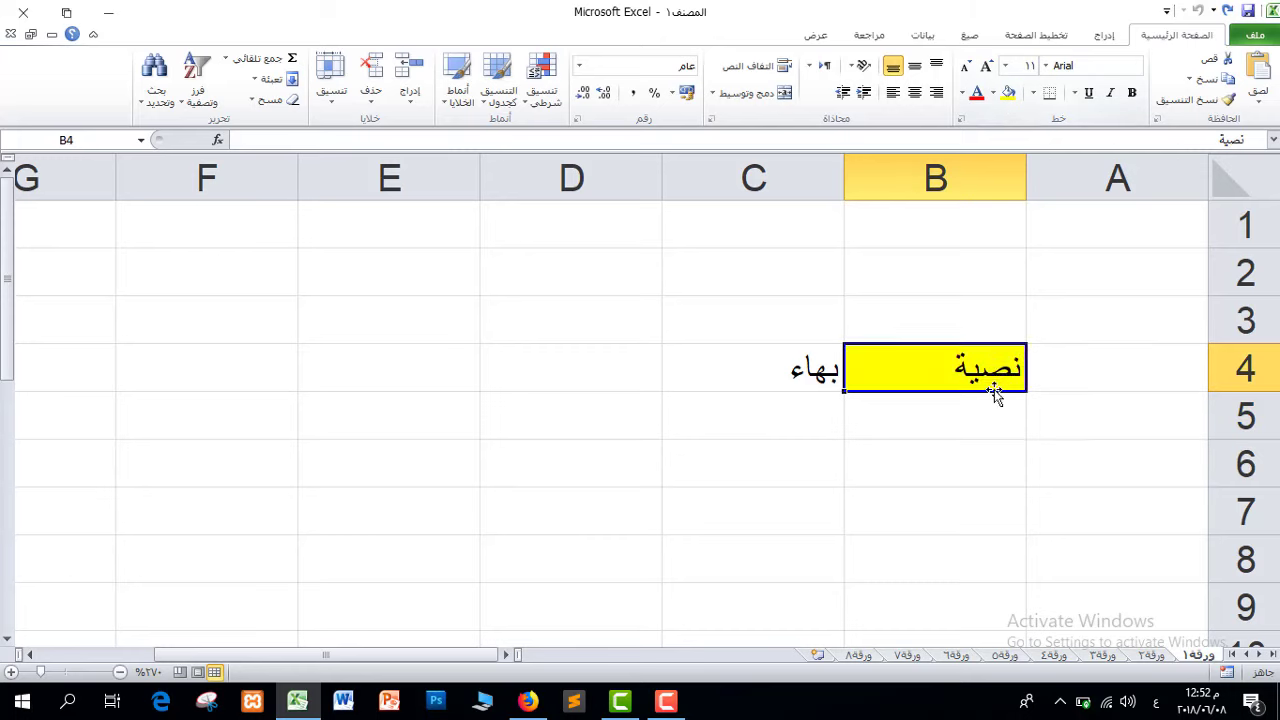
# Add label رقمية in B5 with 035465465 in C5, and fill B5 yellow
pyautogui.click(994, 402)
pyautogui.write('رقم')
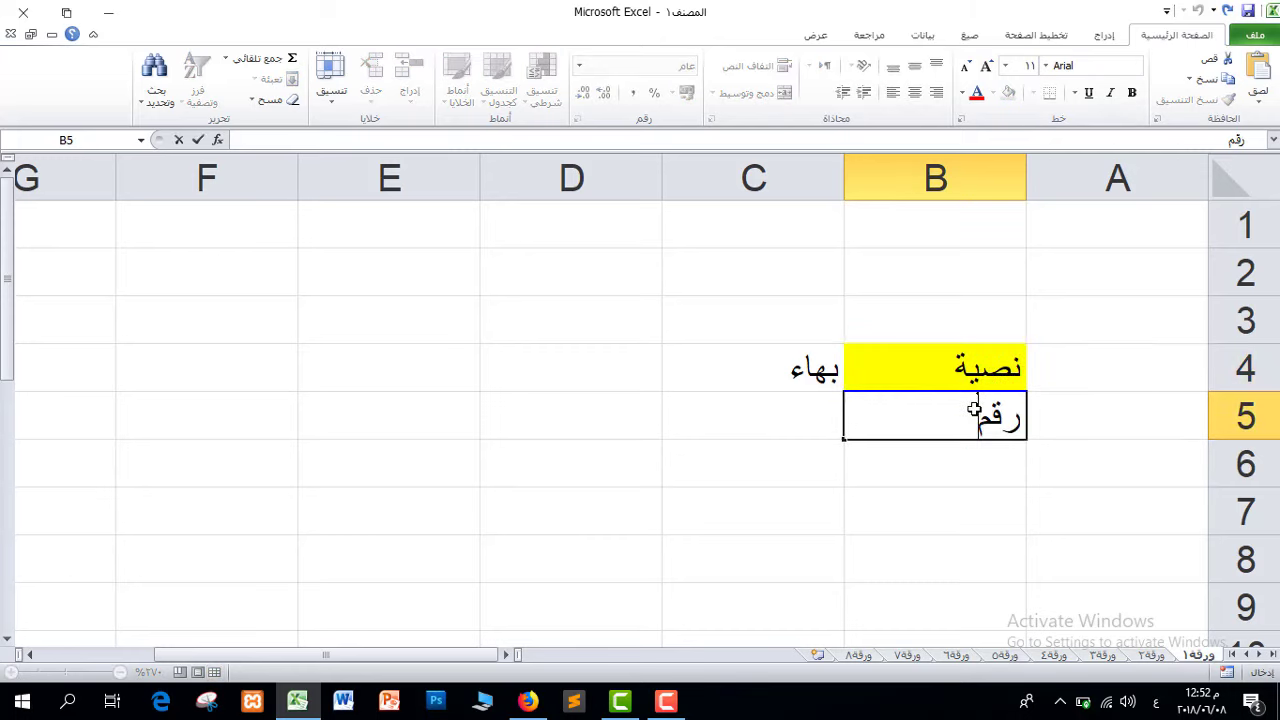
pyautogui.write('ية')
pyautogui.click(757, 411)
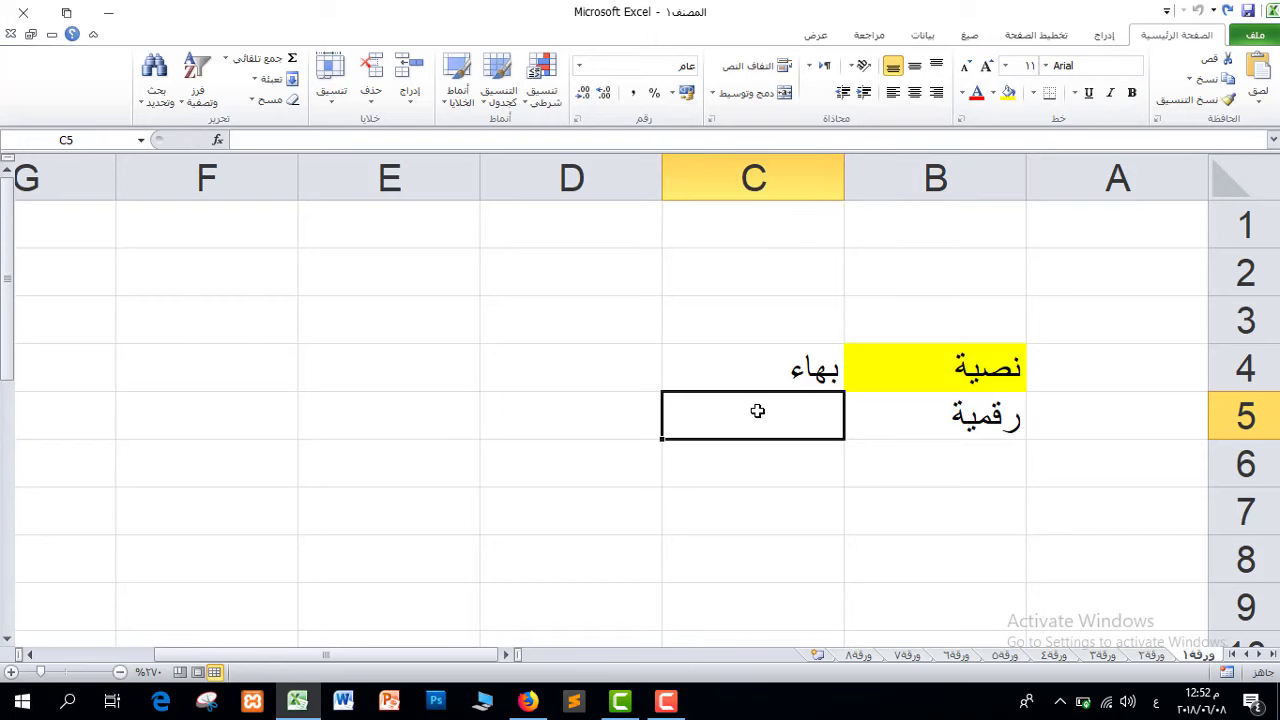
pyautogui.write('035465465')
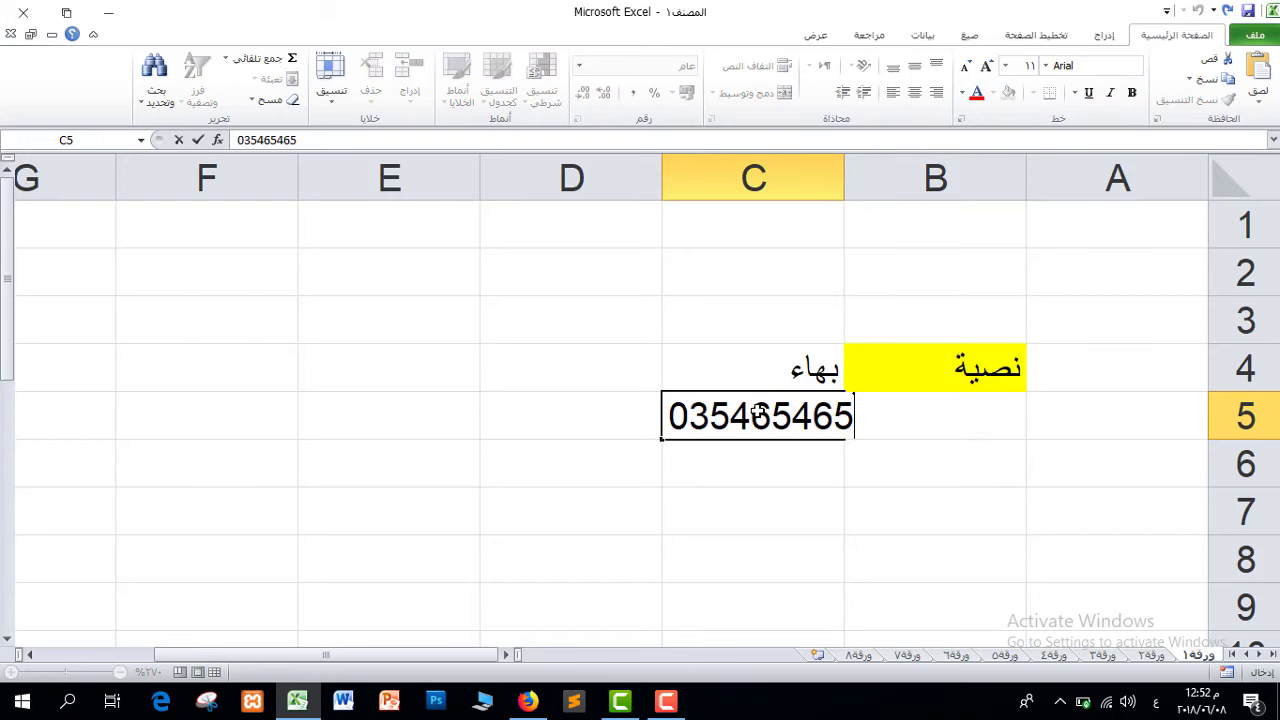
pyautogui.click(668, 178)
pyautogui.click(978, 418)
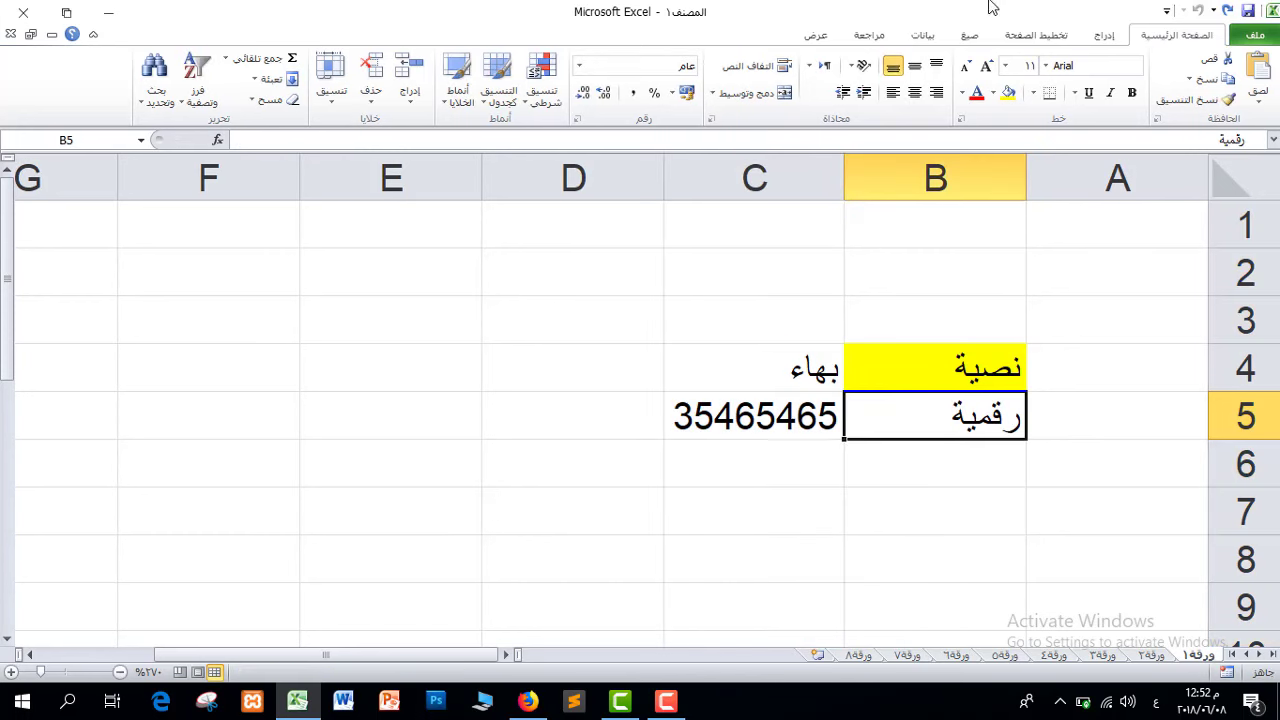
pyautogui.click(1008, 92)
pyautogui.click(974, 465)
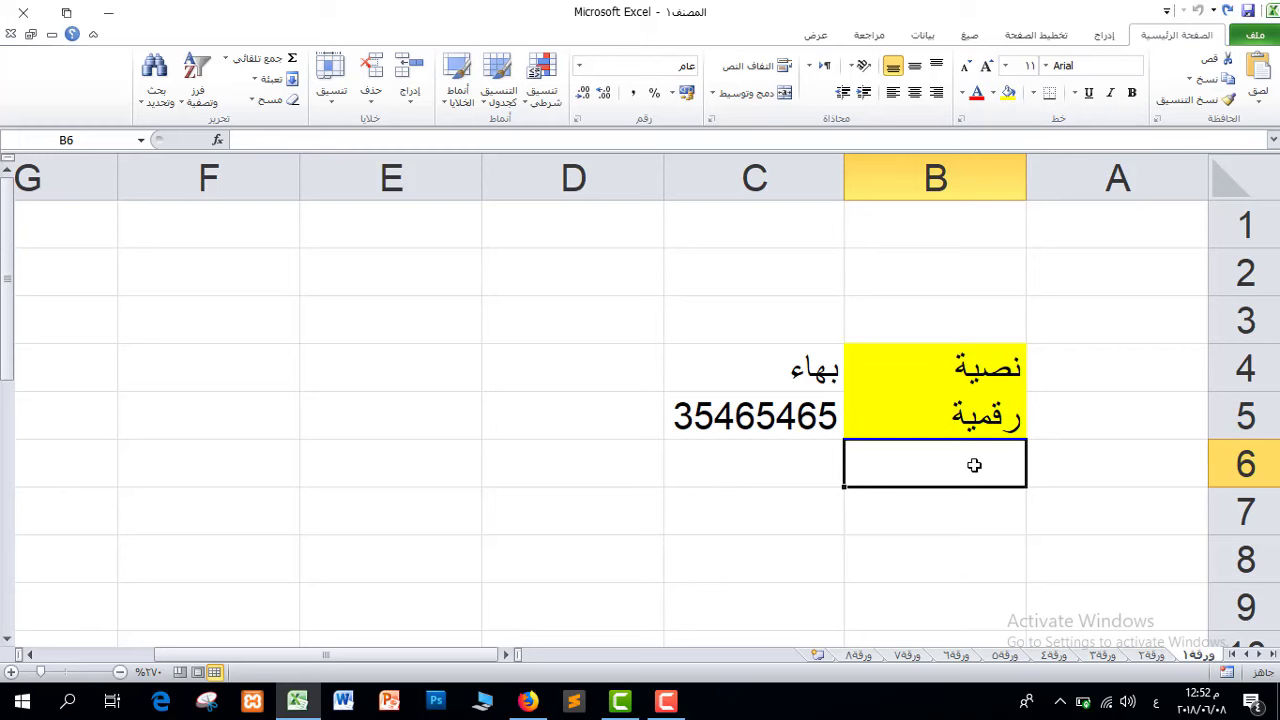
# Type the label هجينة in B6 and the date 1/كانون الثاني in C6
pyautogui.write('هجينة')
pyautogui.click(737, 470)
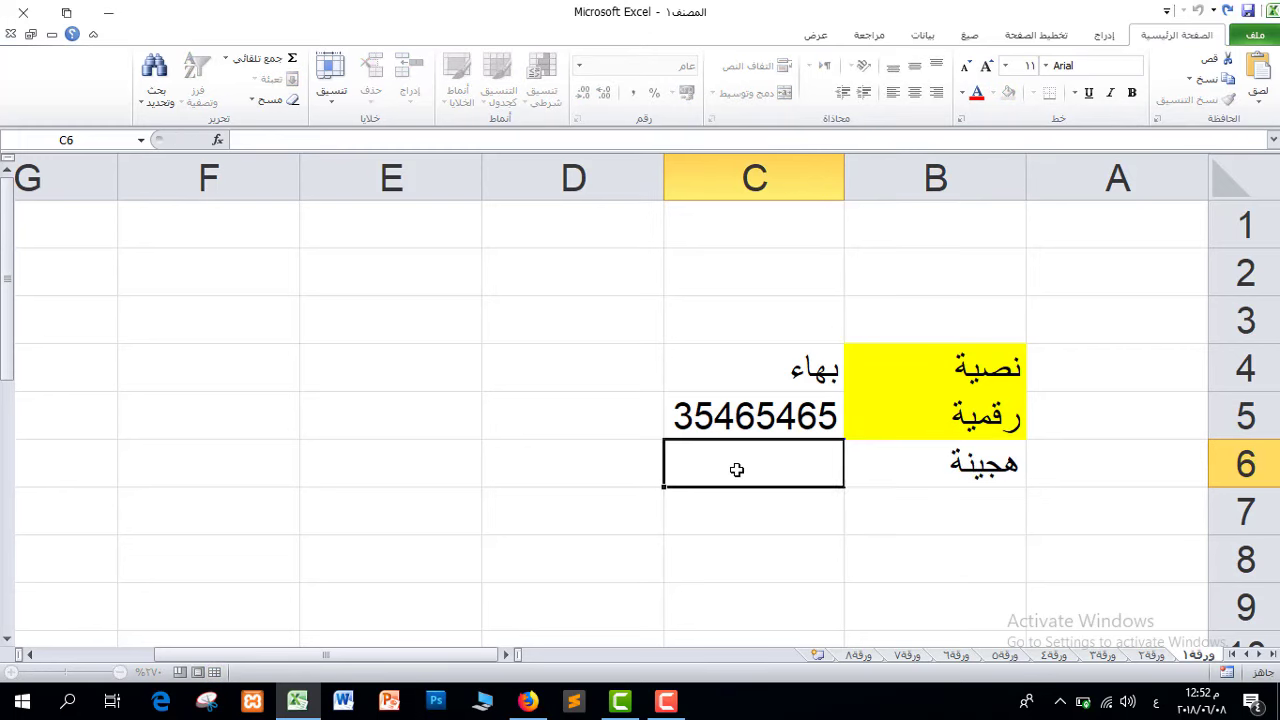
pyautogui.moveTo(754, 420); pyautogui.dragTo(750, 372)
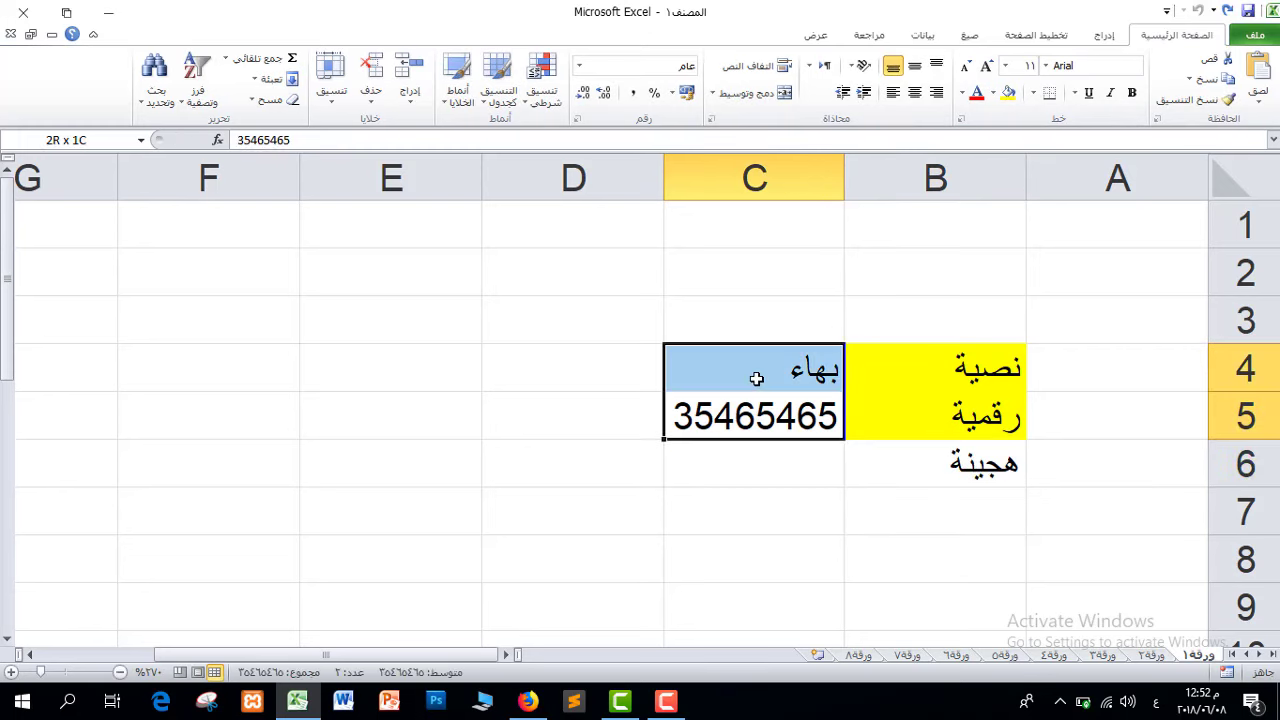
pyautogui.click(770, 470)
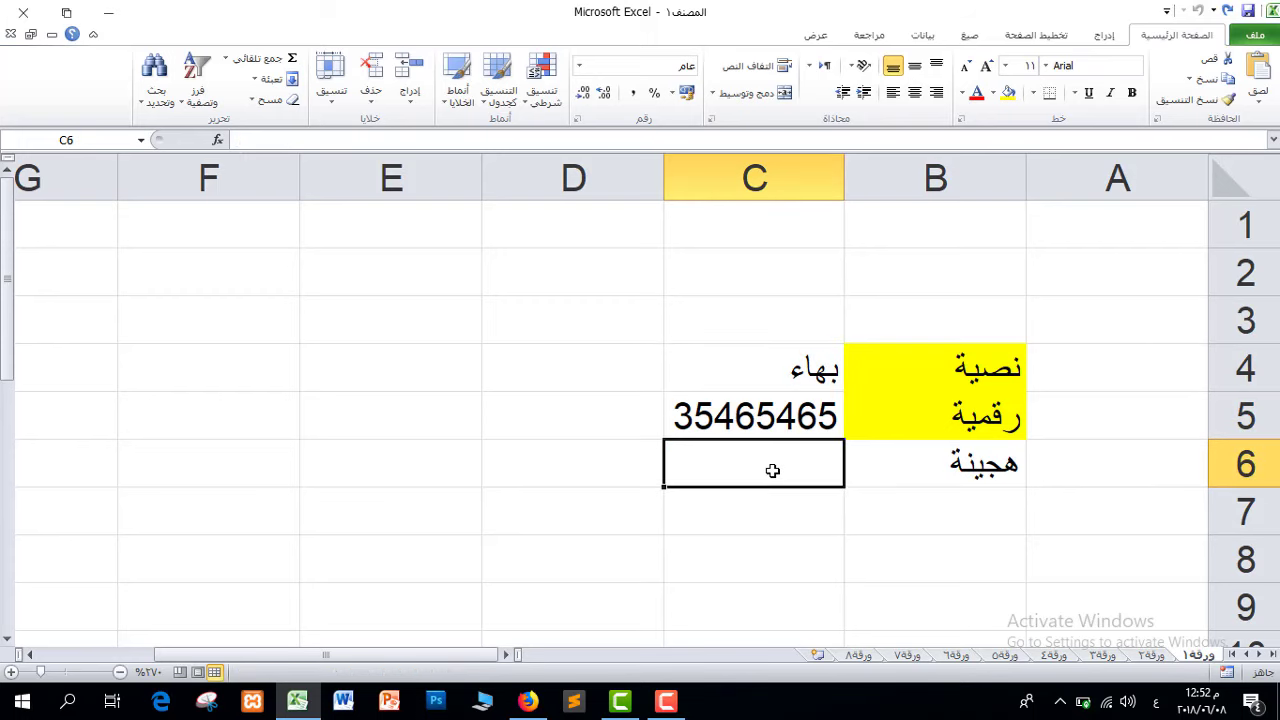
pyautogui.write('1/')
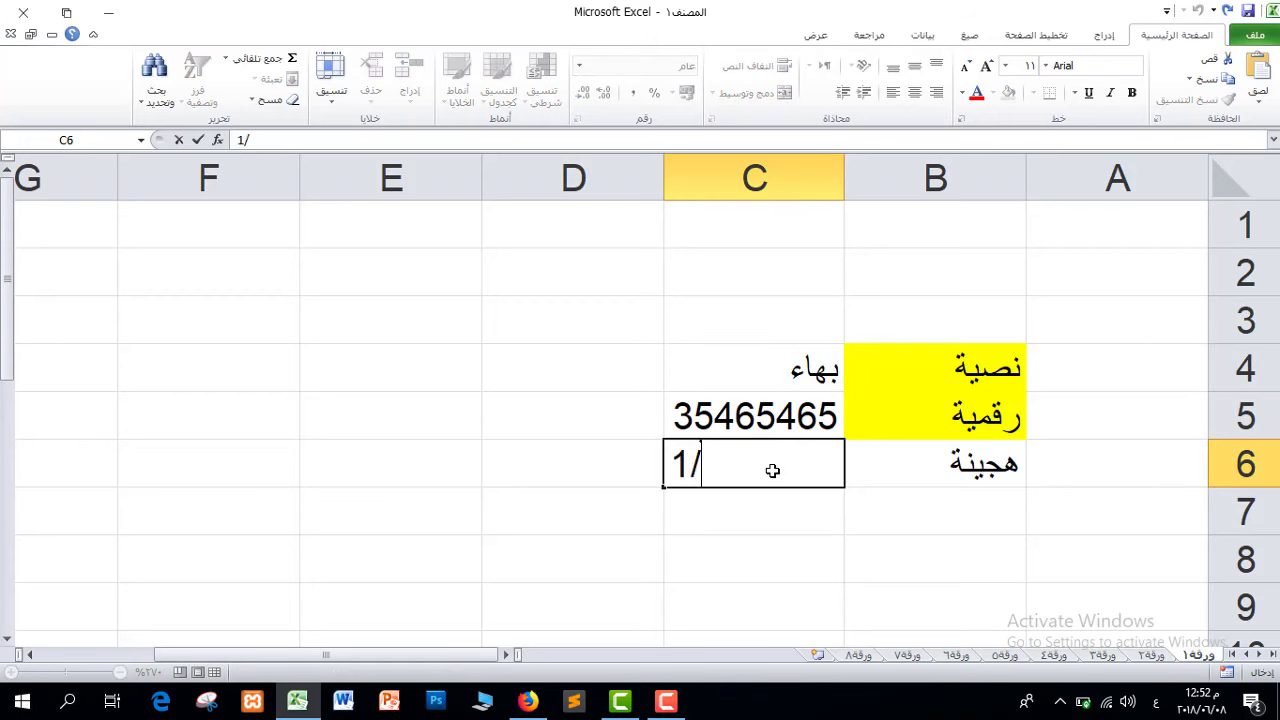
pyautogui.write('كانون ا')
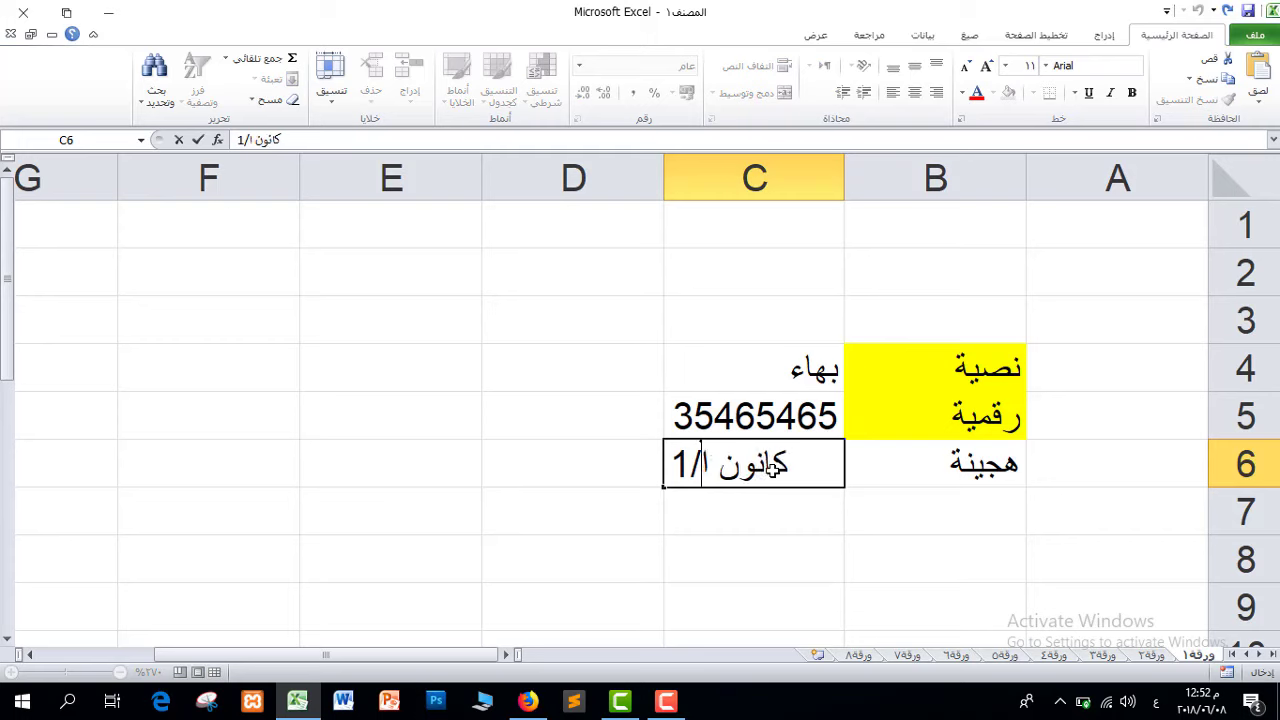
pyautogui.write('لثانية')
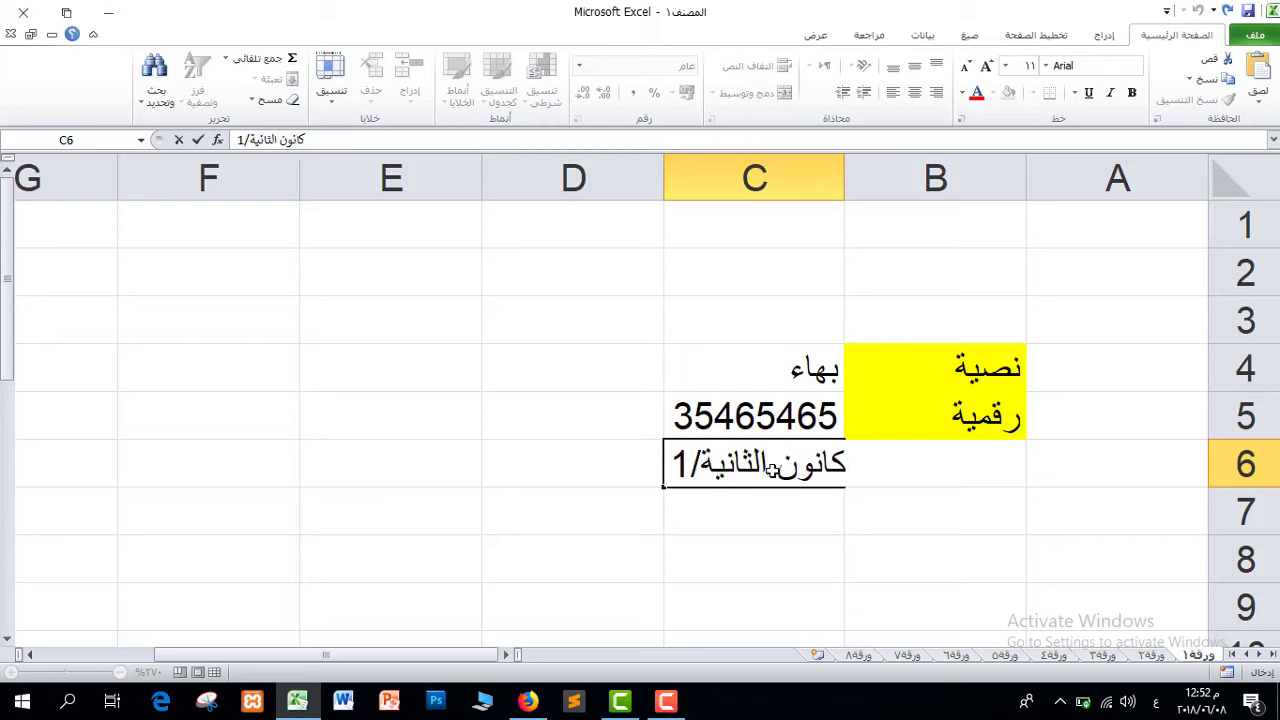
pyautogui.press('BackSpace')
pyautogui.press('Return')
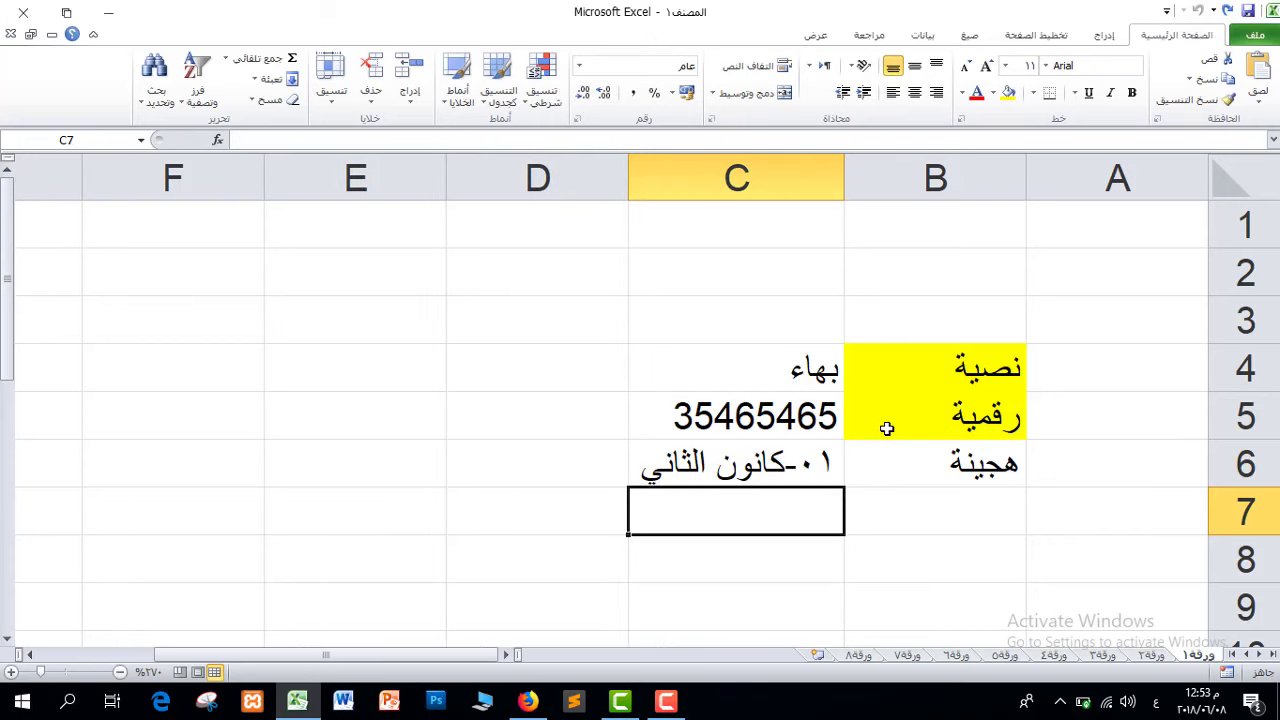
# Check the stored date in C6, then fill the هجينة label in B6 yellow
pyautogui.click(790, 452)
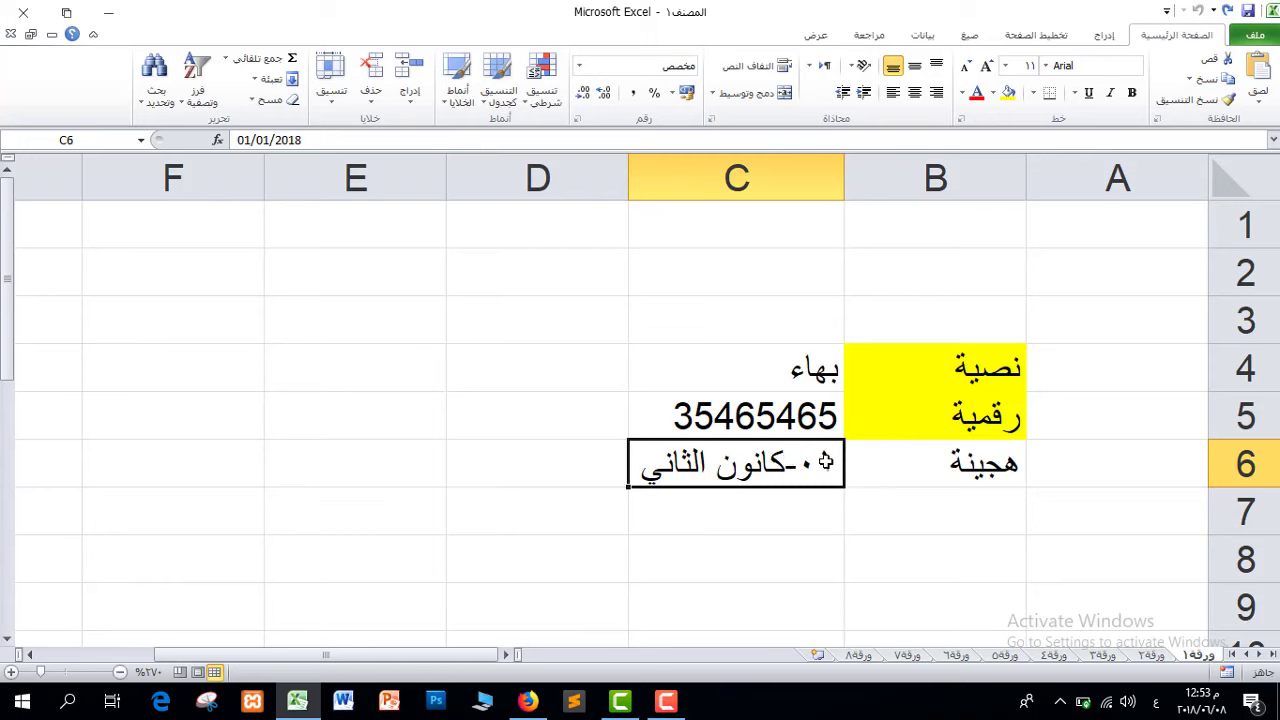
pyautogui.doubleClick(814, 462)
pyautogui.press('Return')
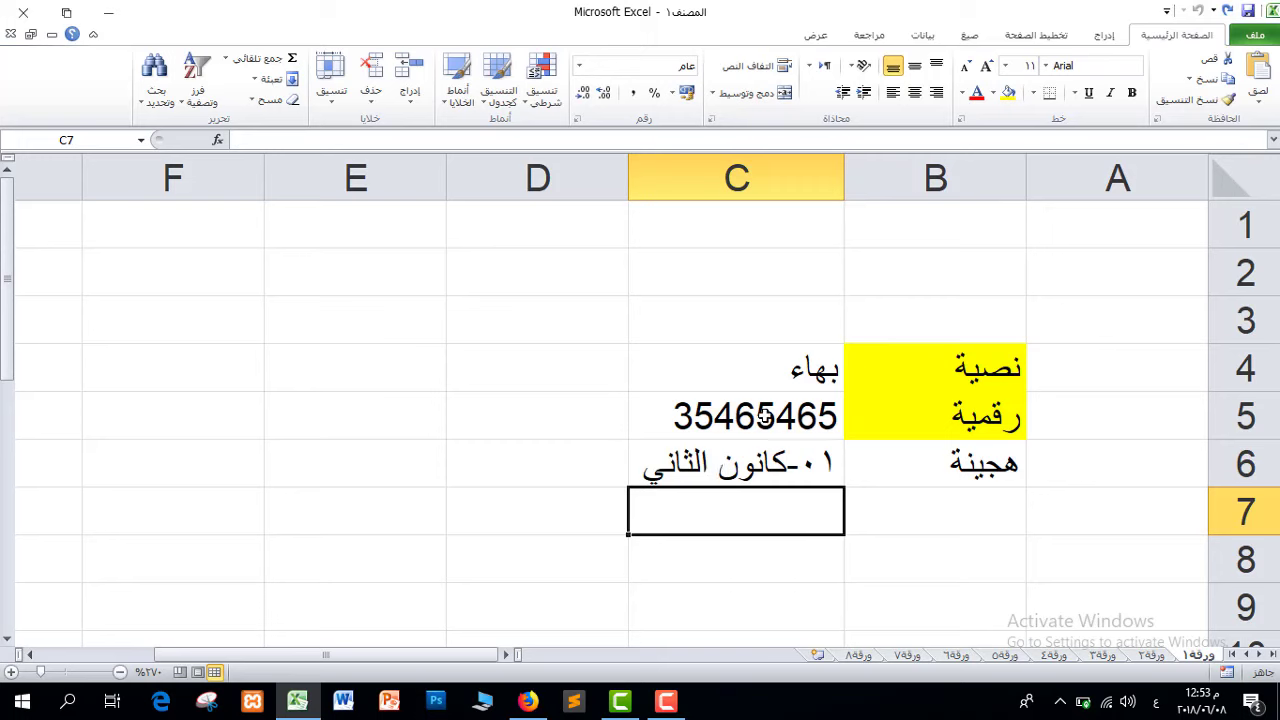
pyautogui.click(1012, 475)
pyautogui.click(1006, 93)
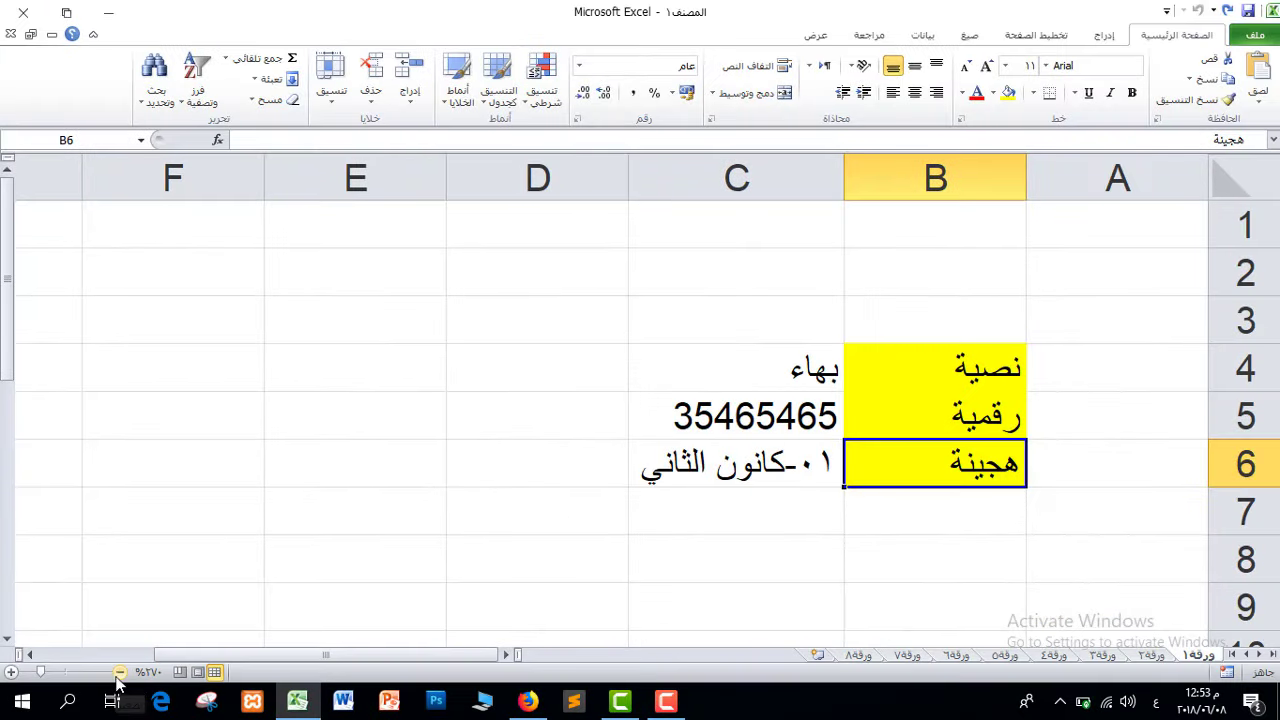
pyautogui.click(118, 674)
pyautogui.click(118, 674)
pyautogui.click(118, 674)
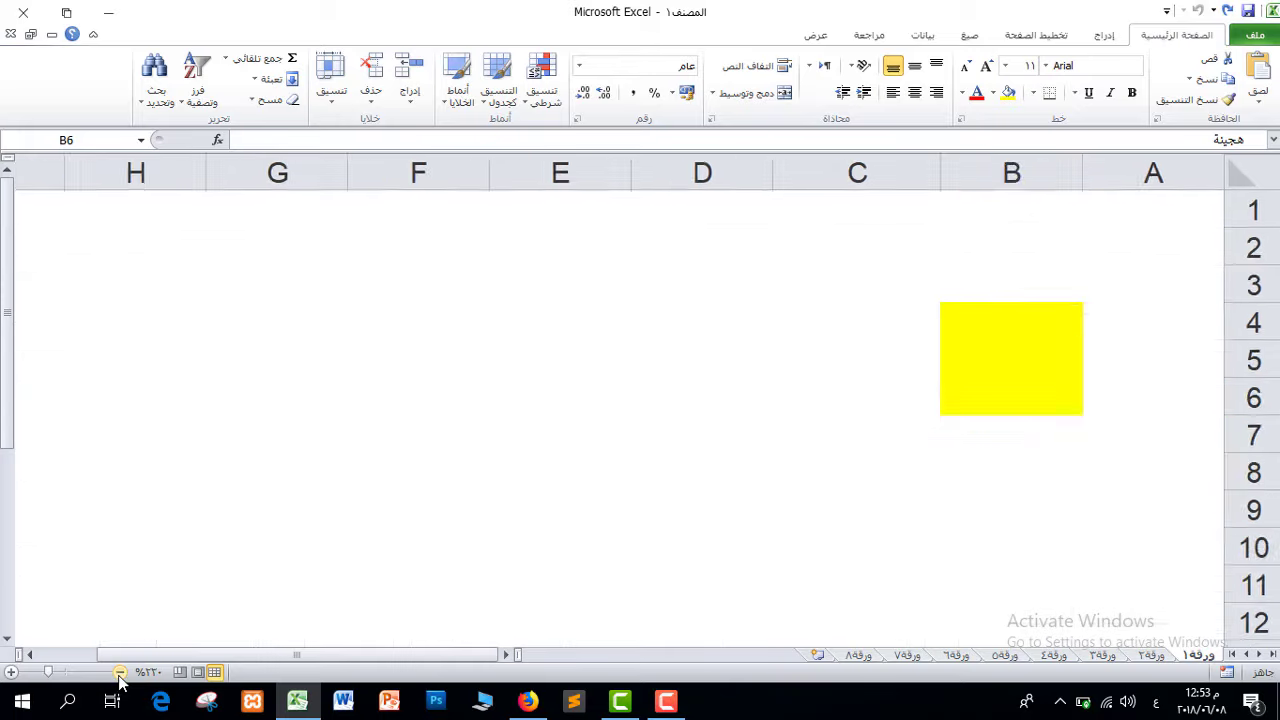
pyautogui.click(118, 674)
pyautogui.click(118, 674)
pyautogui.click(118, 674)
pyautogui.click(118, 674)
pyautogui.click(118, 674)
pyautogui.click(118, 674)
pyautogui.click(118, 674)
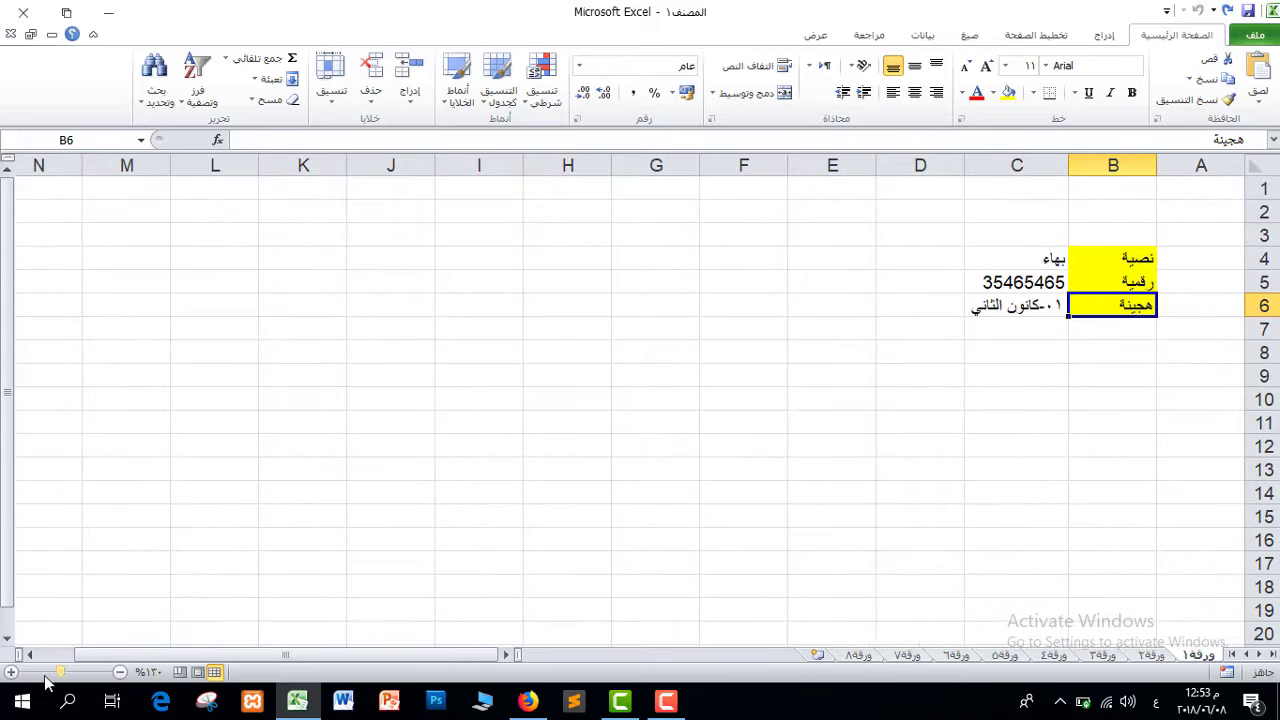
pyautogui.click(11, 673)
pyautogui.click(11, 673)
pyautogui.click(11, 673)
pyautogui.click(11, 673)
pyautogui.click(11, 673)
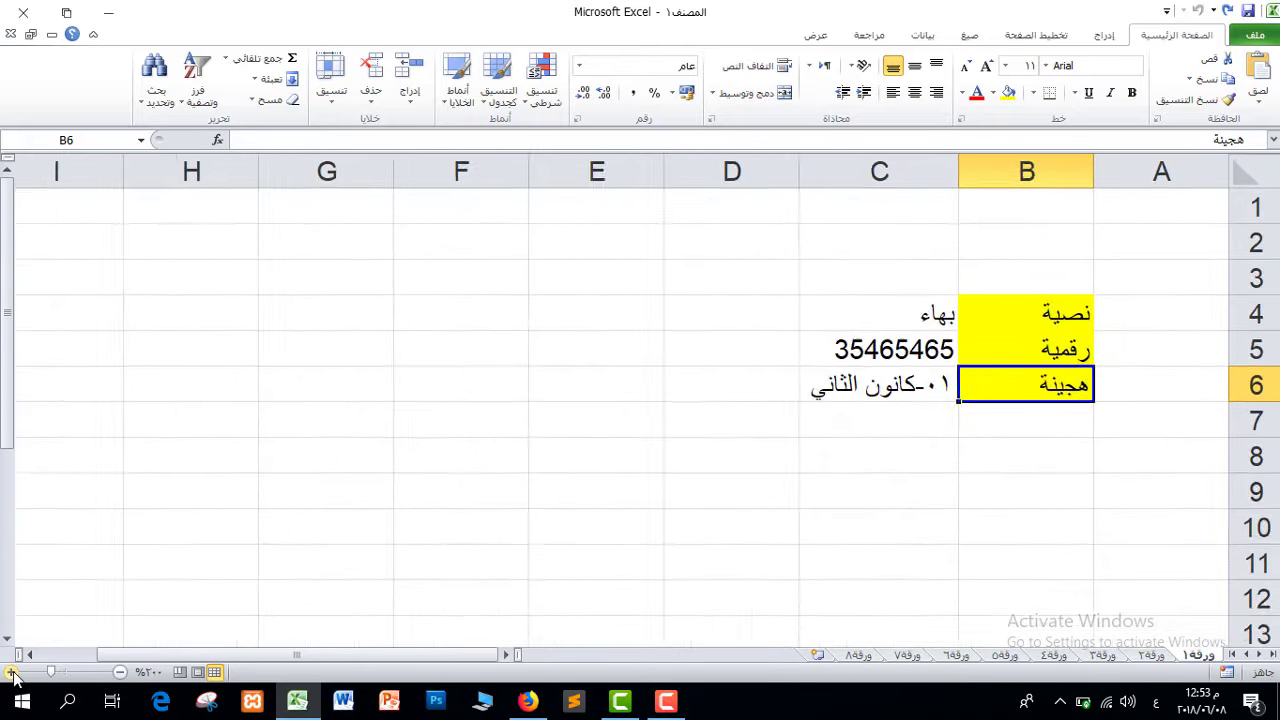
pyautogui.click(11, 673)
pyautogui.click(11, 673)
pyautogui.click(11, 673)
pyautogui.click(11, 673)
pyautogui.click(11, 673)
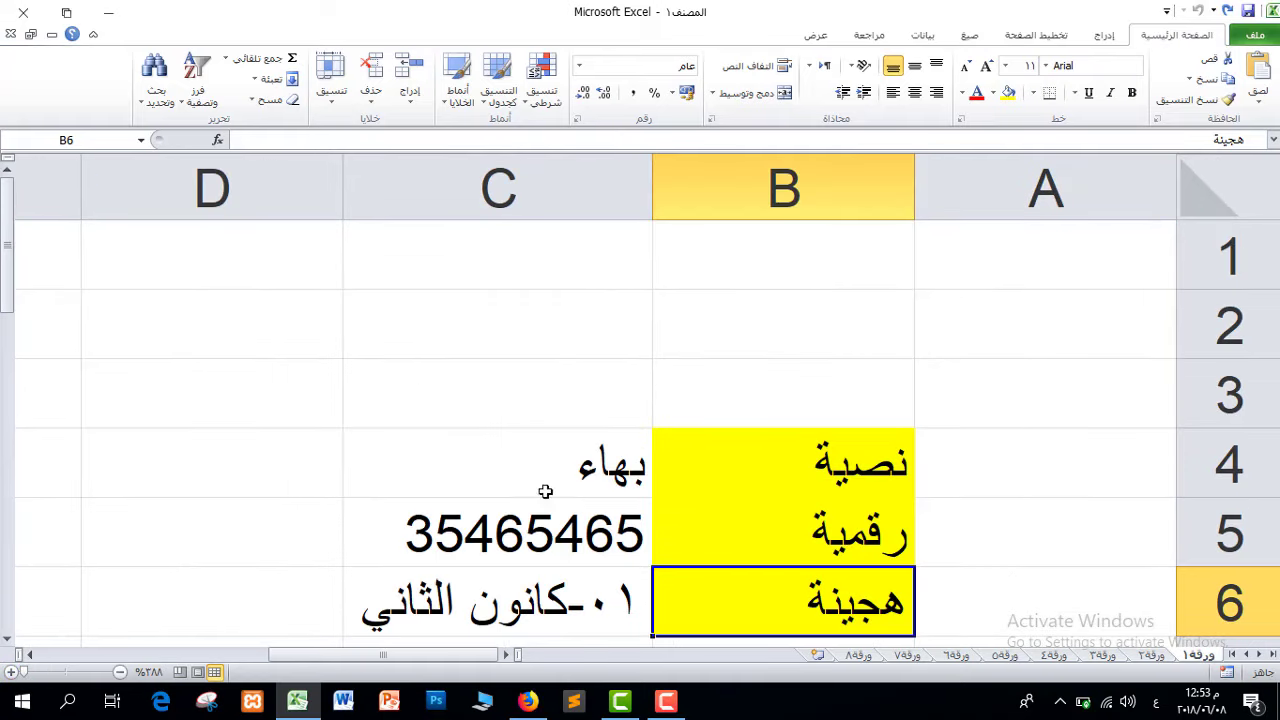
pyautogui.click(464, 397)
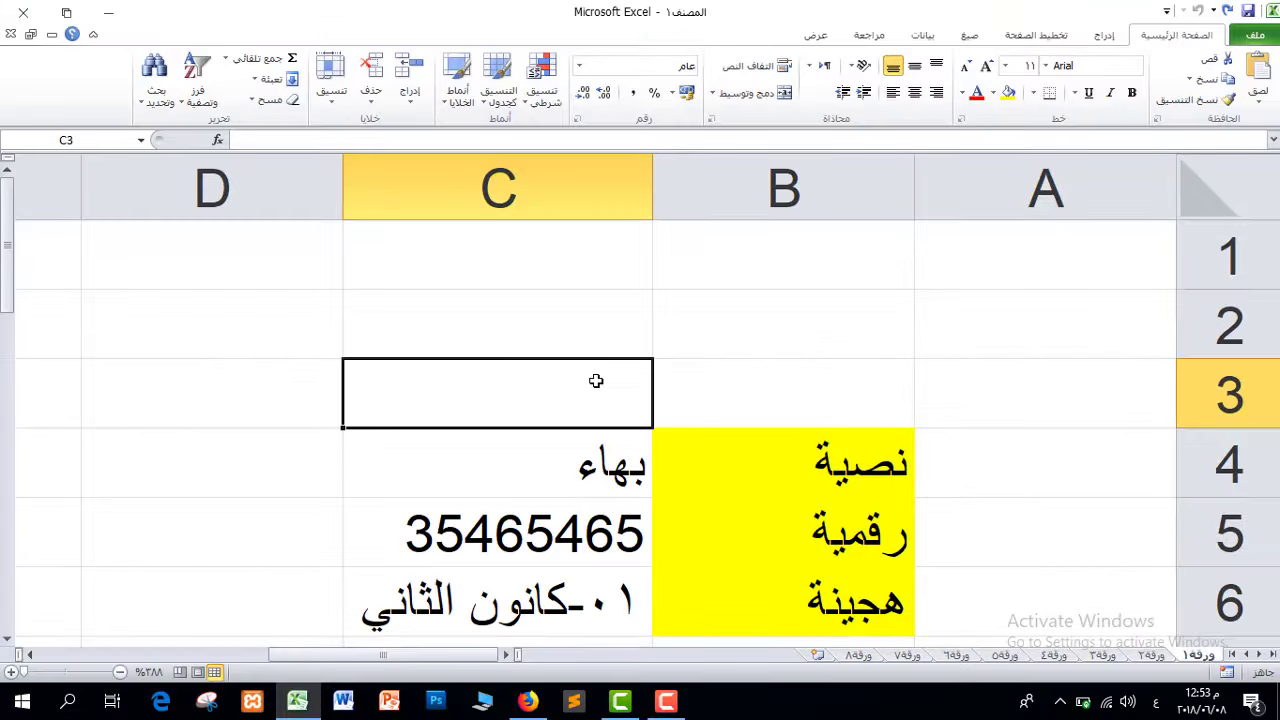
pyautogui.click(590, 467)
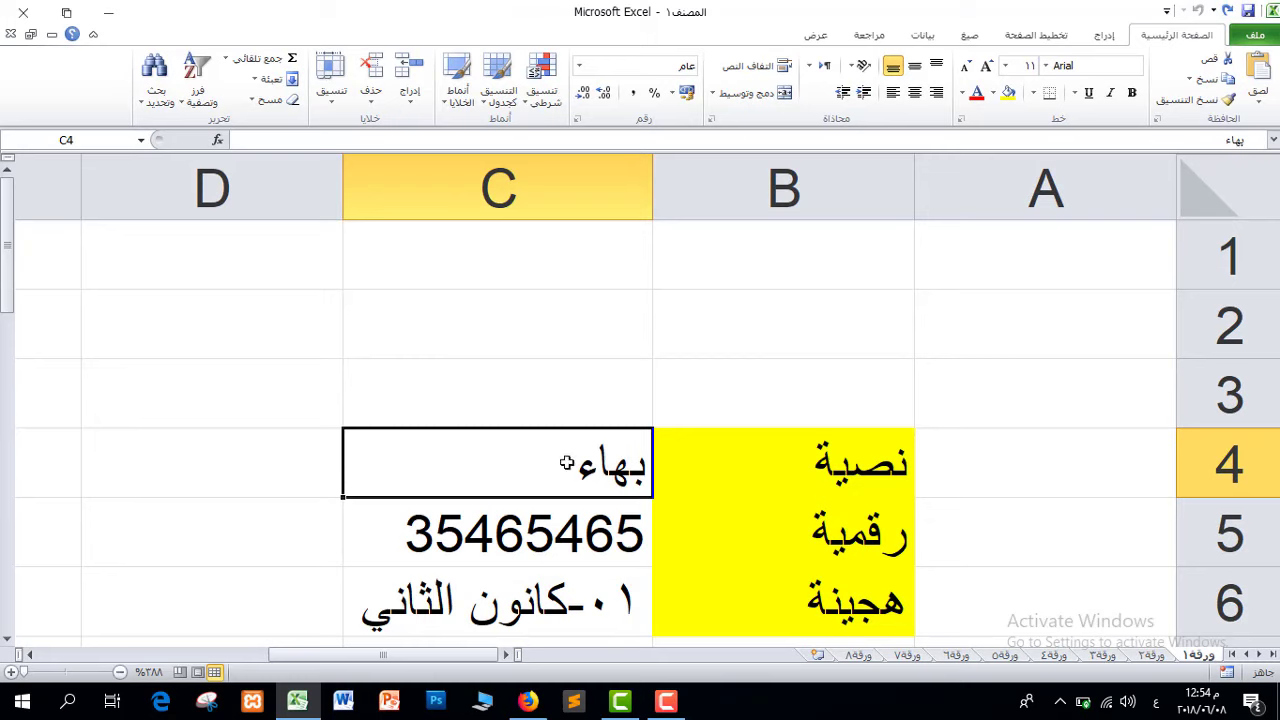
pyautogui.click(93, 141)
pyautogui.click(462, 350)
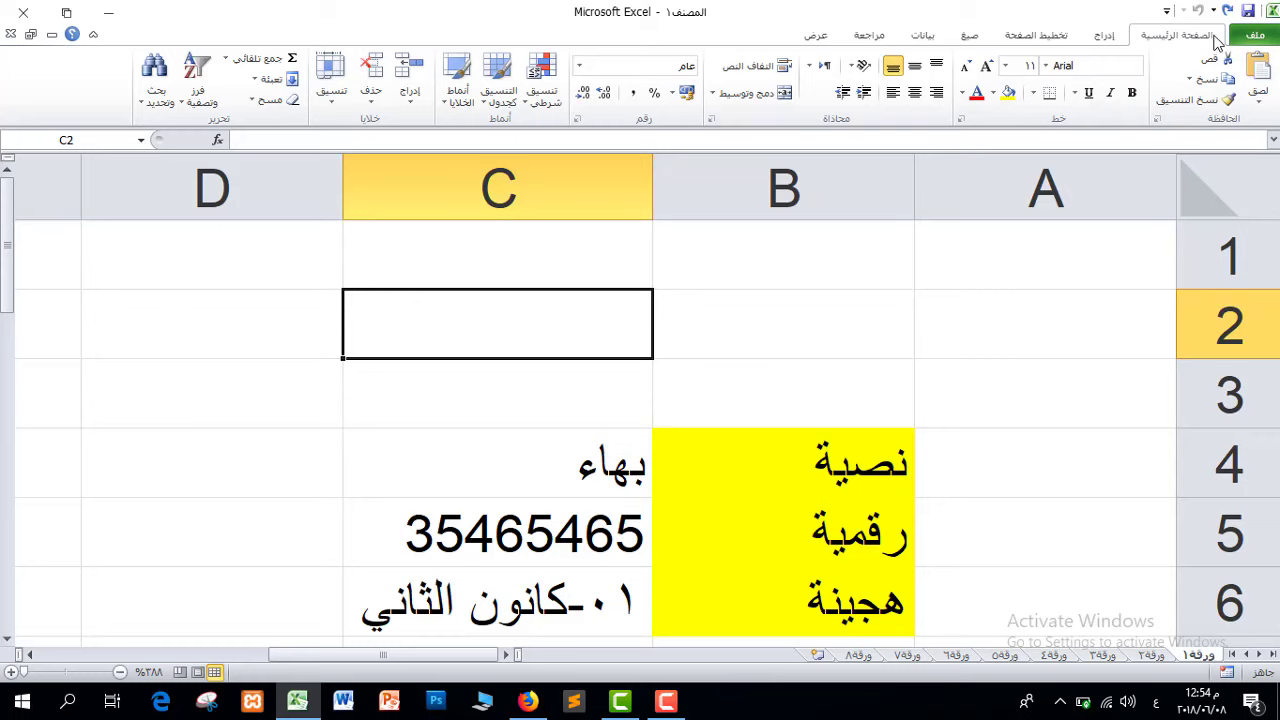
# Browse the Insert, Formulas, Data and Review ribbon tabs, ending on View
pyautogui.click(1104, 40)
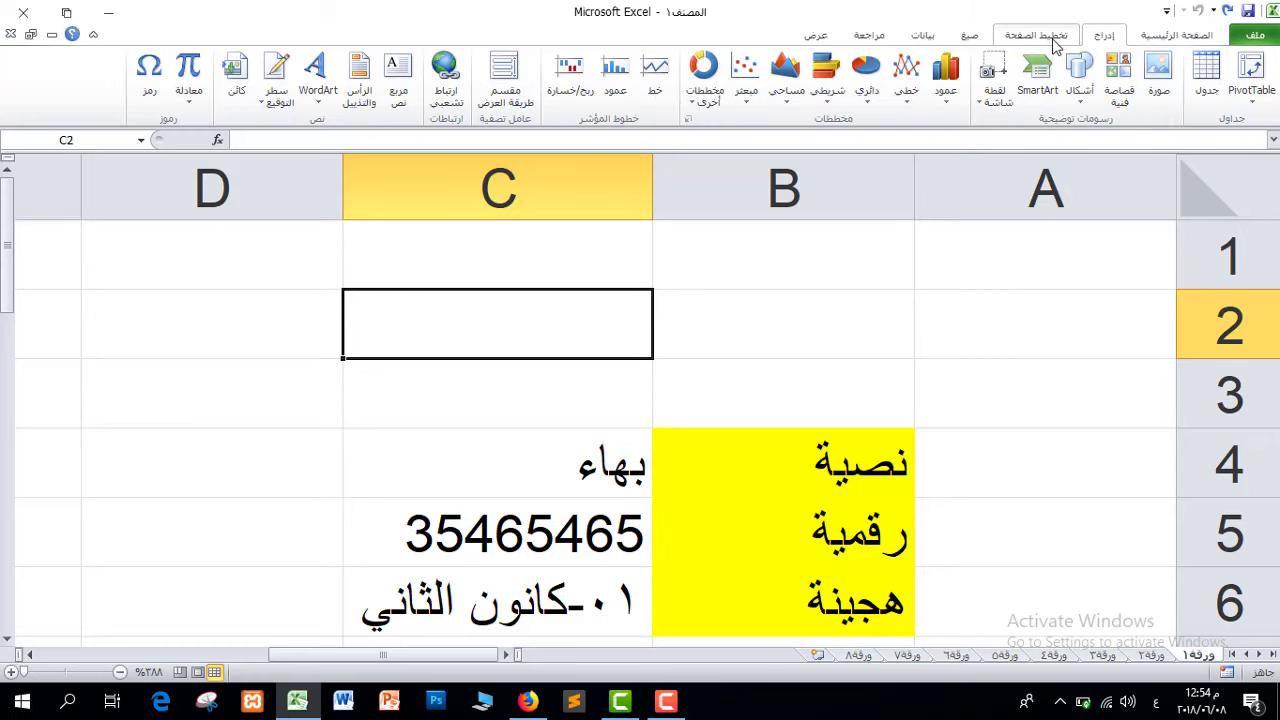
pyautogui.click(970, 40)
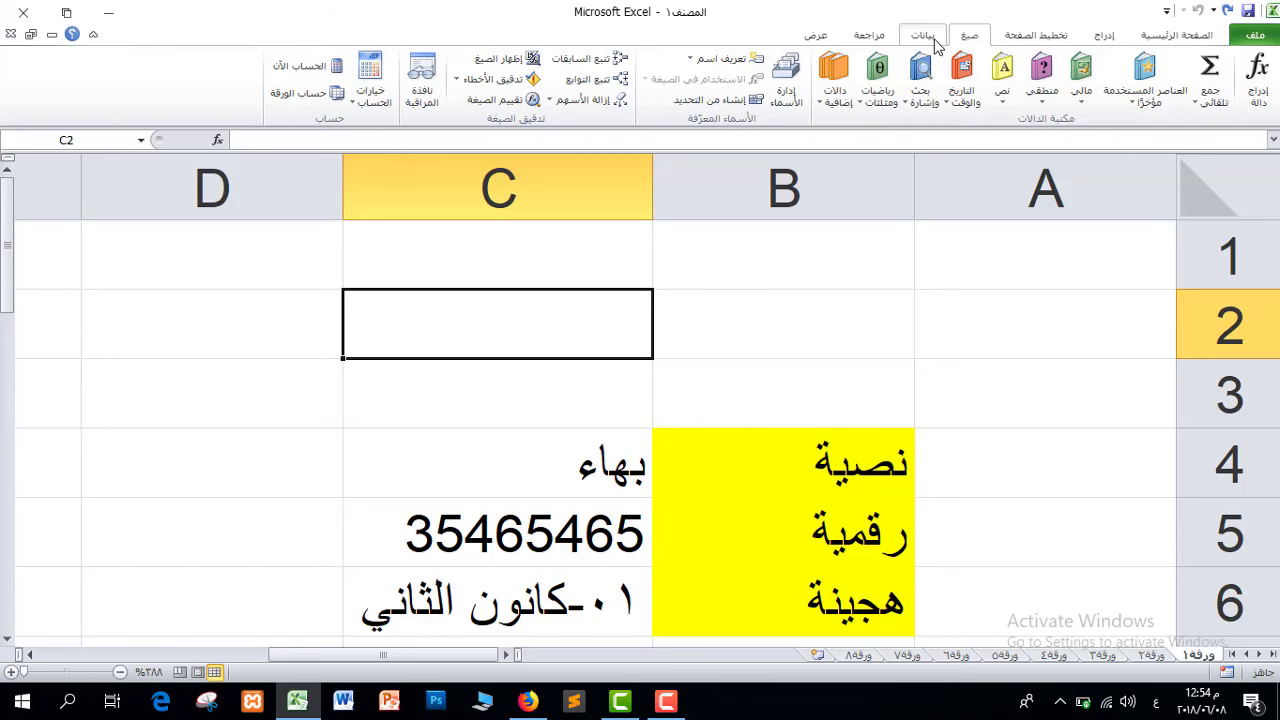
pyautogui.click(928, 40)
pyautogui.click(881, 42)
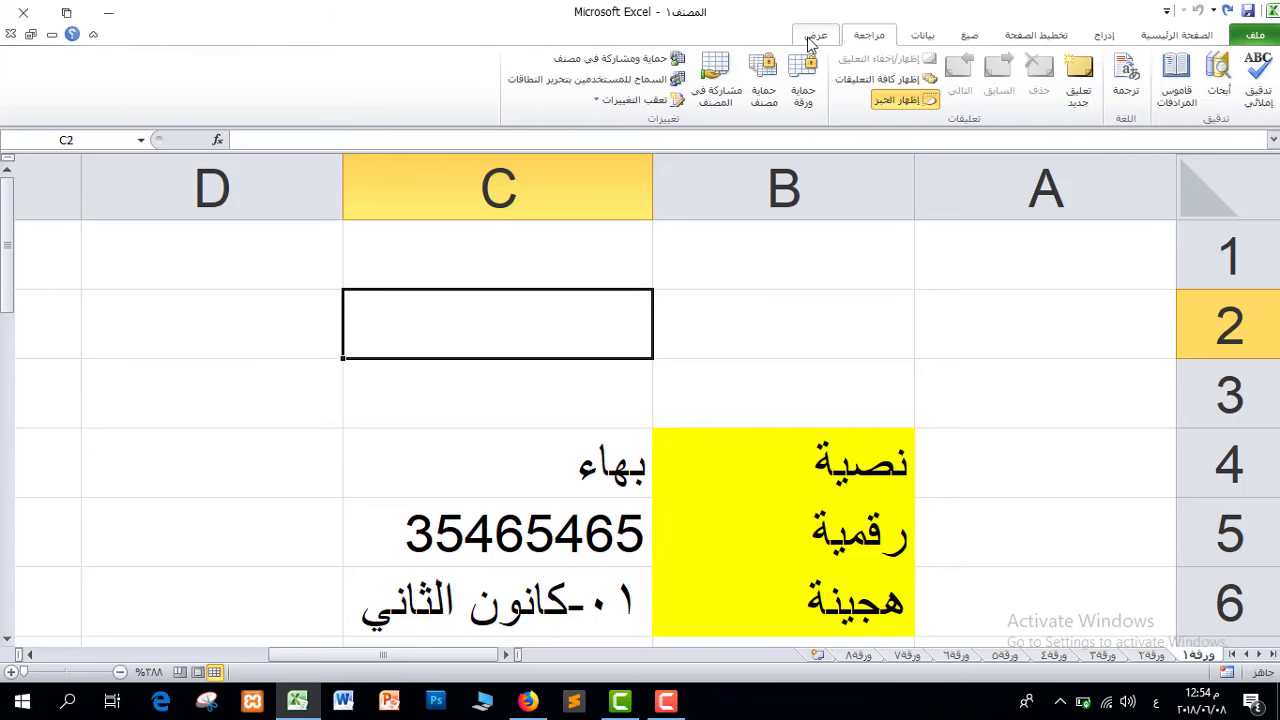
pyautogui.click(812, 40)
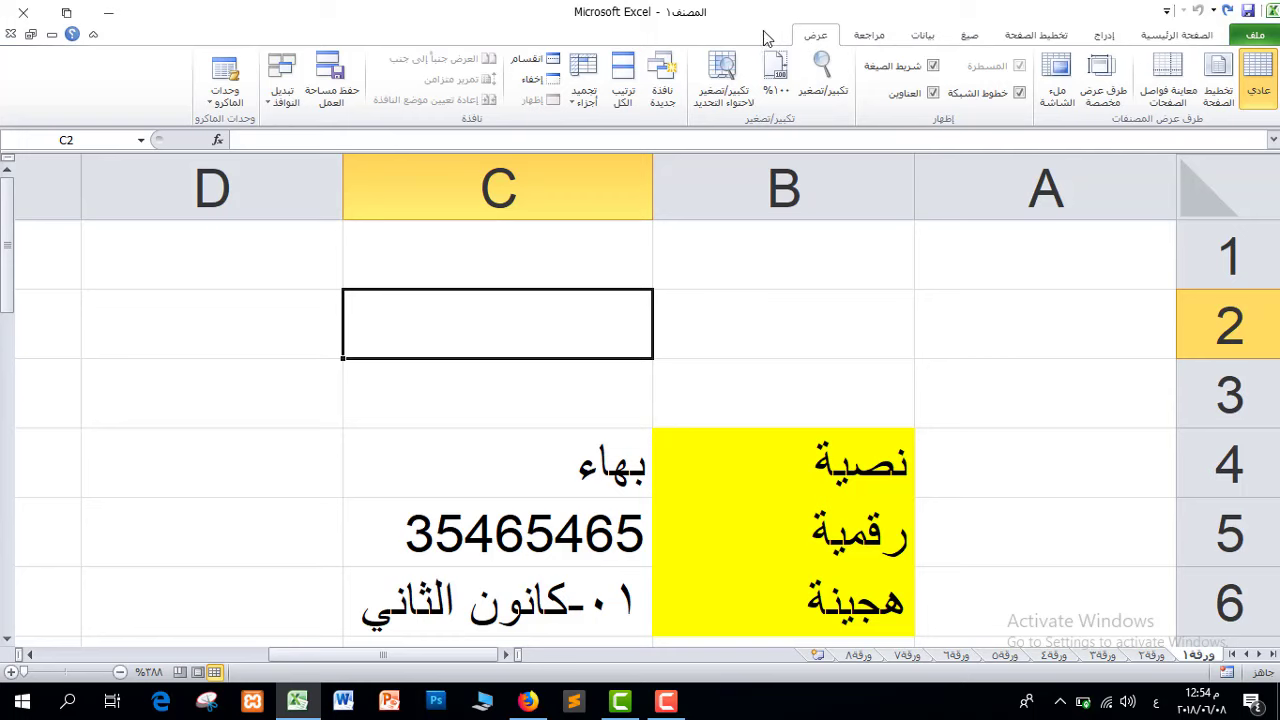